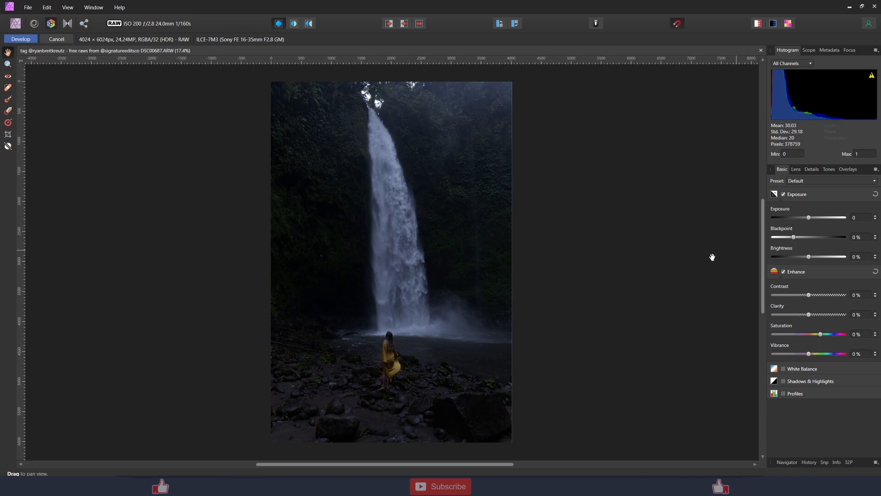
- Raise the RAW photo's exposure to 0.51 and lower its blackpoint slightly
mouse_move(645, 280)
mouse_down()
mouse_move(638, 287)
mouse_move(646, 279)
mouse_up()
scroll(584, 294, up, 3)
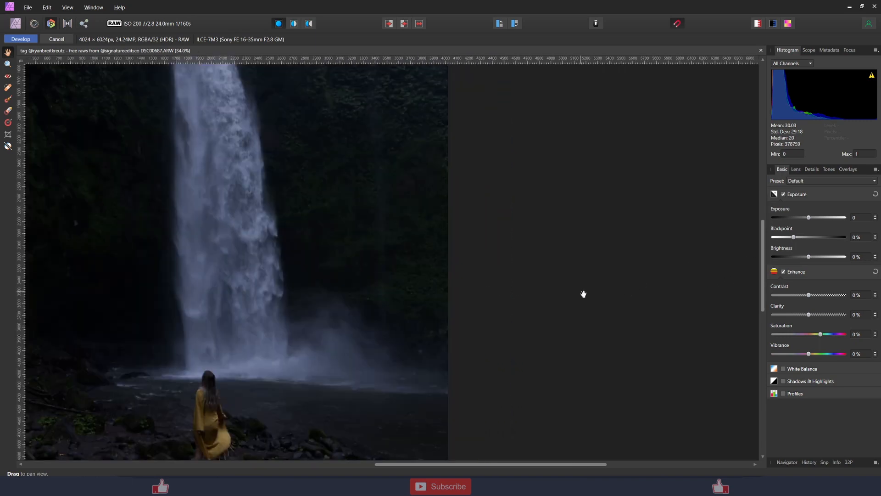
drag(488, 299, 644, 304)
scroll(643, 305, up, 1)
scroll(546, 309, down, 4)
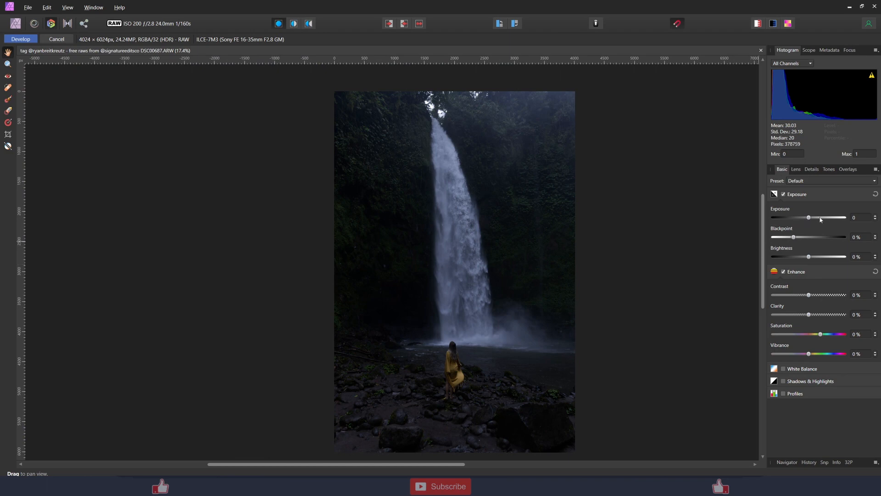
drag(810, 219, 813, 220)
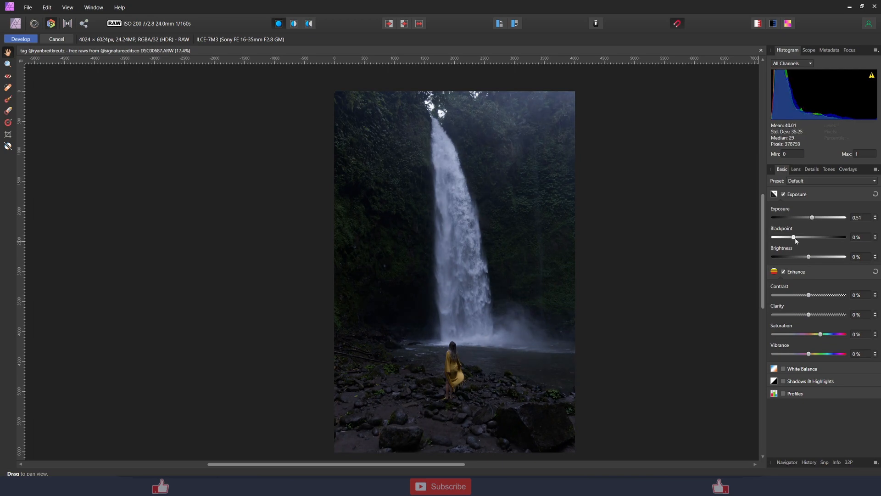
drag(795, 240, 792, 239)
- Check the lens, details, tones and overlays settings of the RAW photo and develop it
click(796, 169)
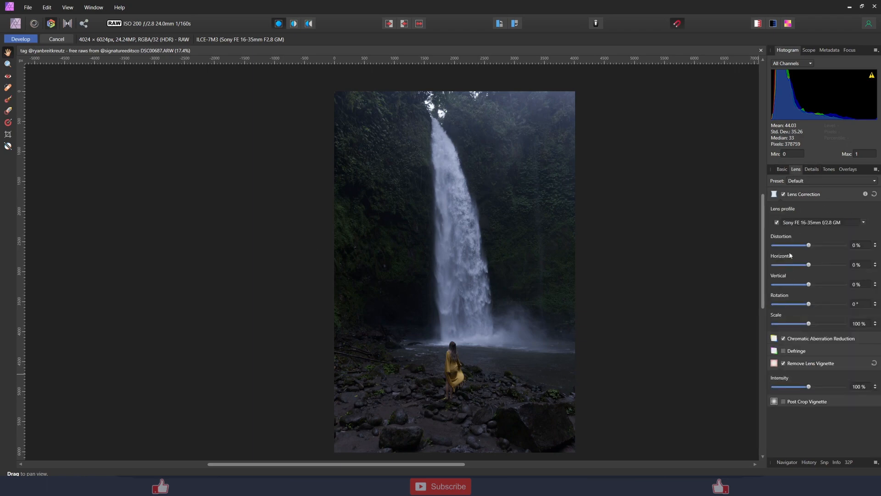
click(811, 169)
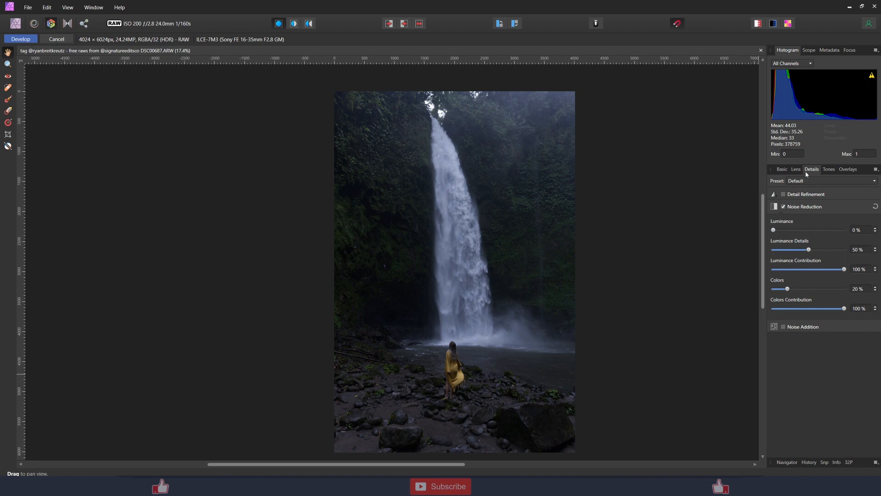
click(826, 173)
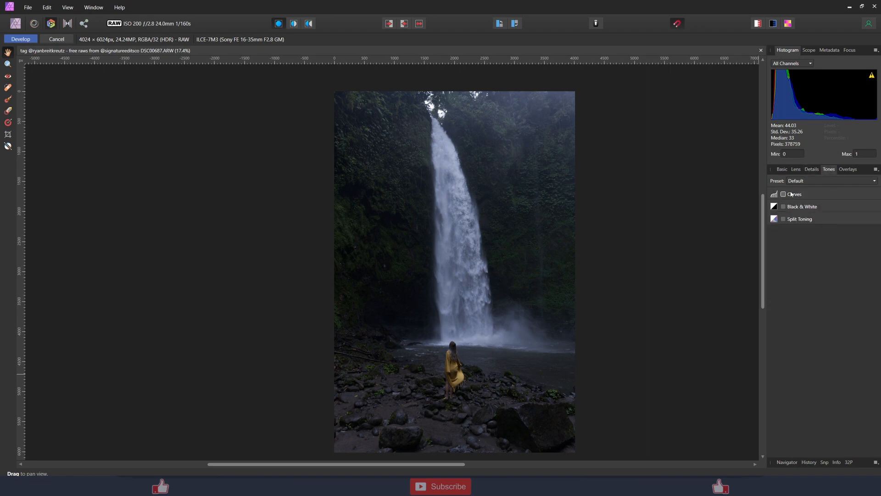
click(848, 169)
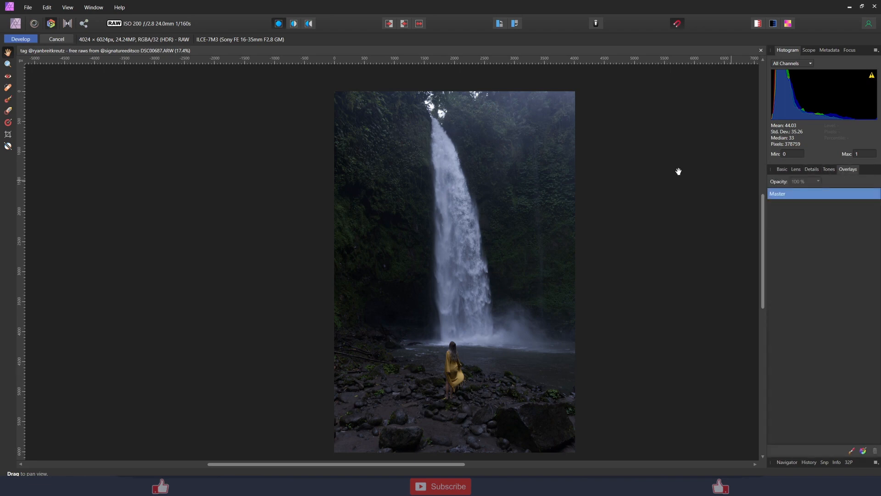
click(27, 40)
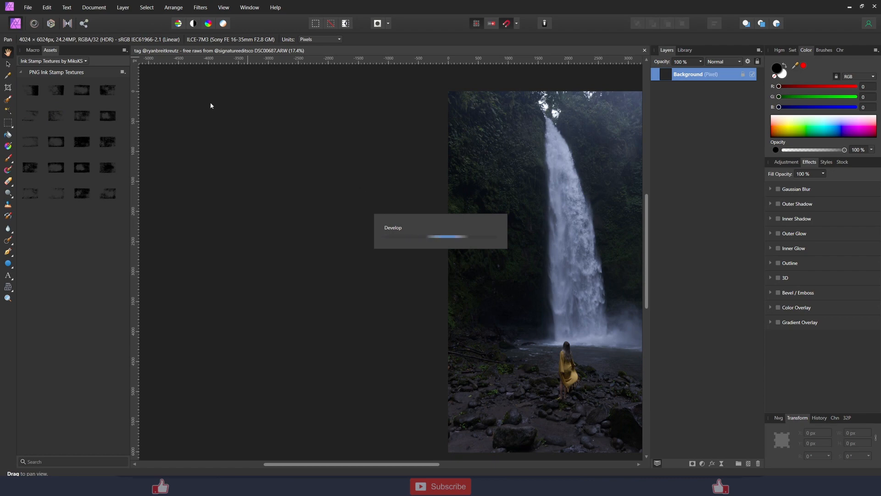
- Add a Curves adjustment, lower the curve's white end slightly and add a point just below it in the highlights
drag(370, 173, 260, 185)
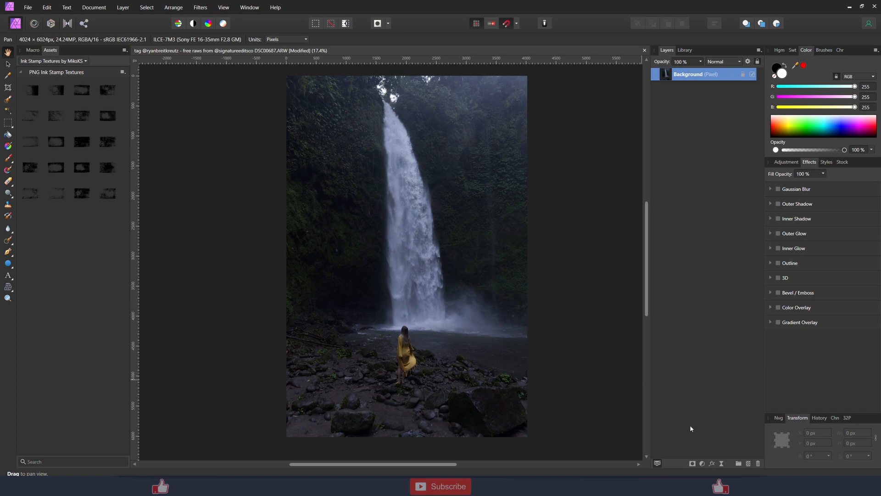
click(701, 463)
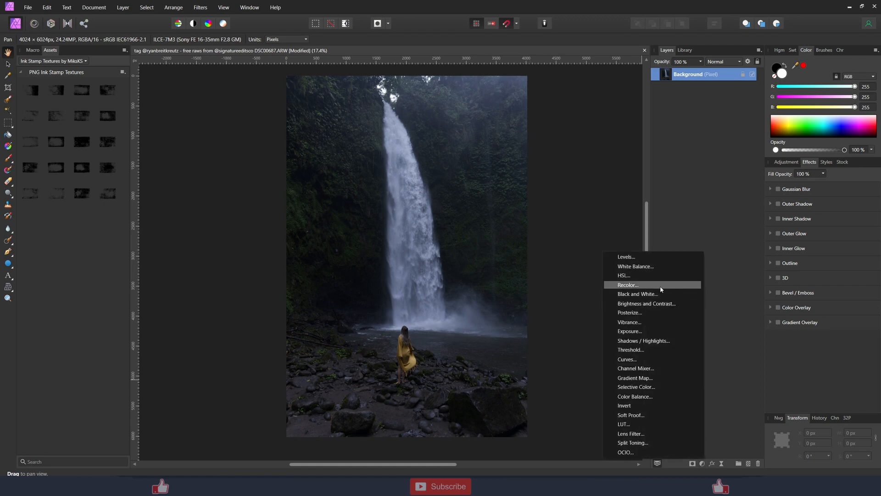
click(639, 358)
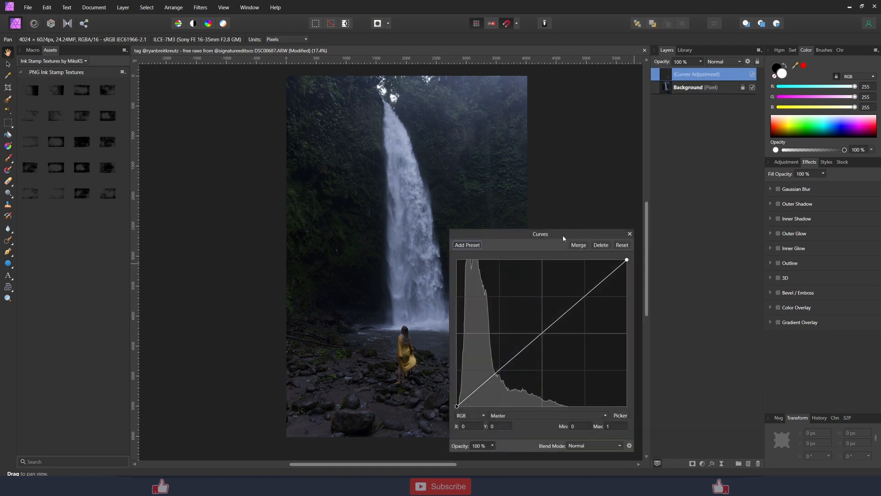
drag(564, 237, 657, 216)
drag(726, 240, 712, 252)
click(716, 255)
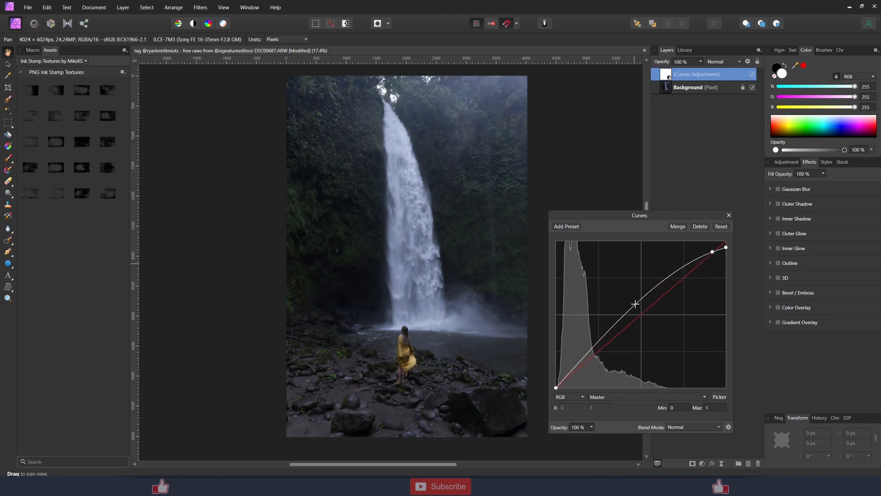
- Shape the curve with a darker midtone point at about X 0.397, Y 0.351, refine the highlight point, and compare the image without the adjustment
drag(639, 301, 632, 326)
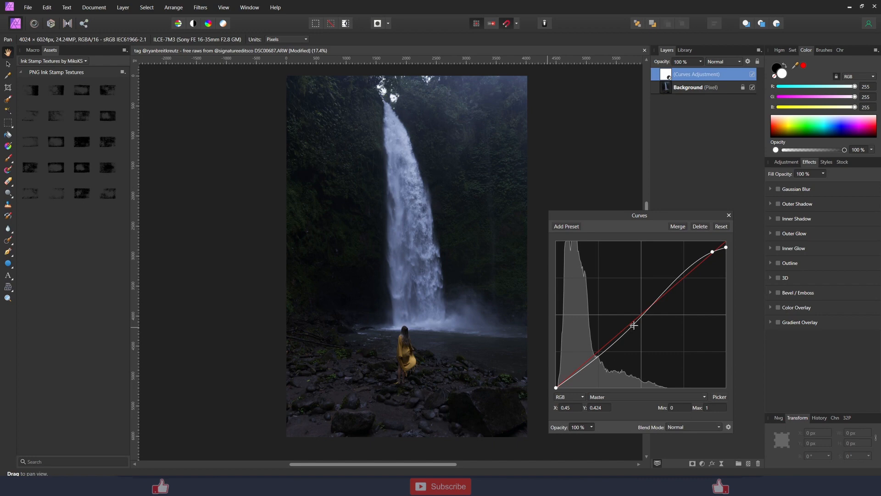
drag(633, 325, 630, 332)
drag(629, 331, 624, 337)
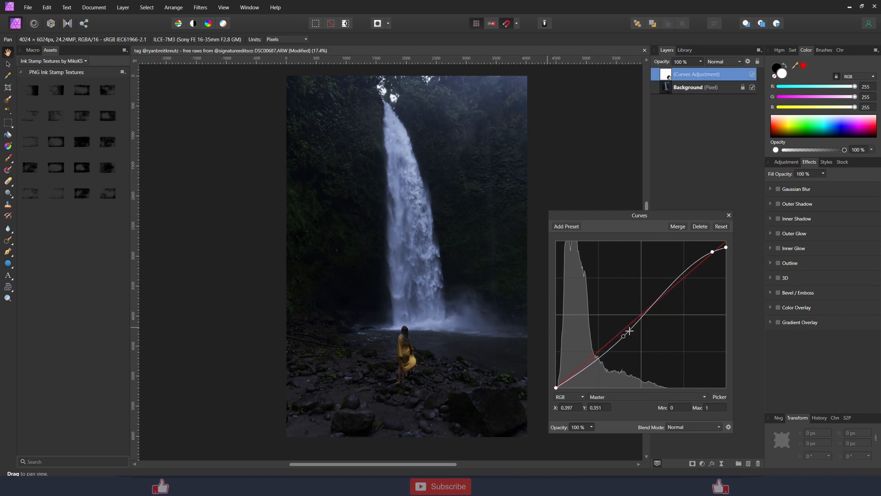
drag(711, 251, 712, 253)
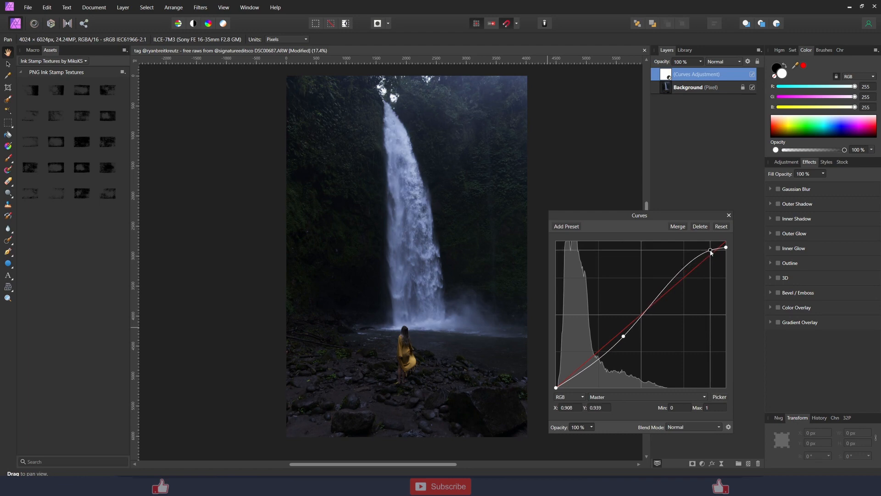
click(728, 216)
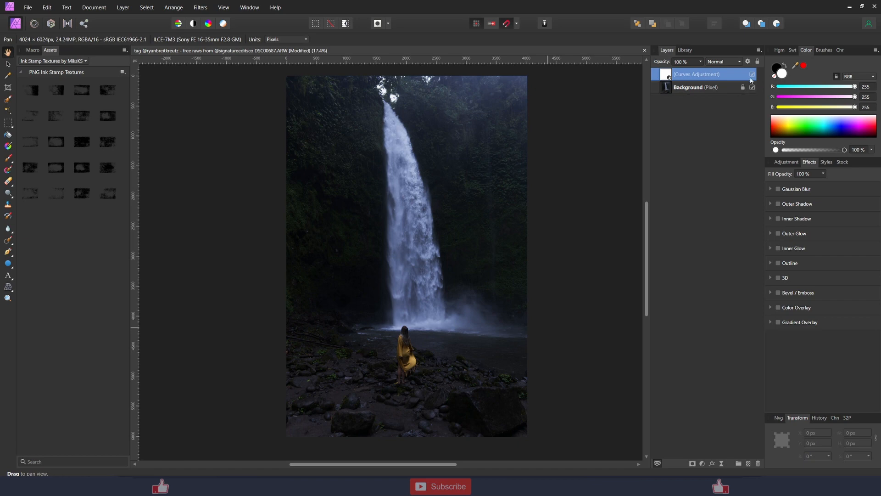
click(752, 75)
click(752, 74)
- Add an HSL adjustment and set the yellows to hue -11.9°, saturation 39% and luminosity 20%
click(702, 463)
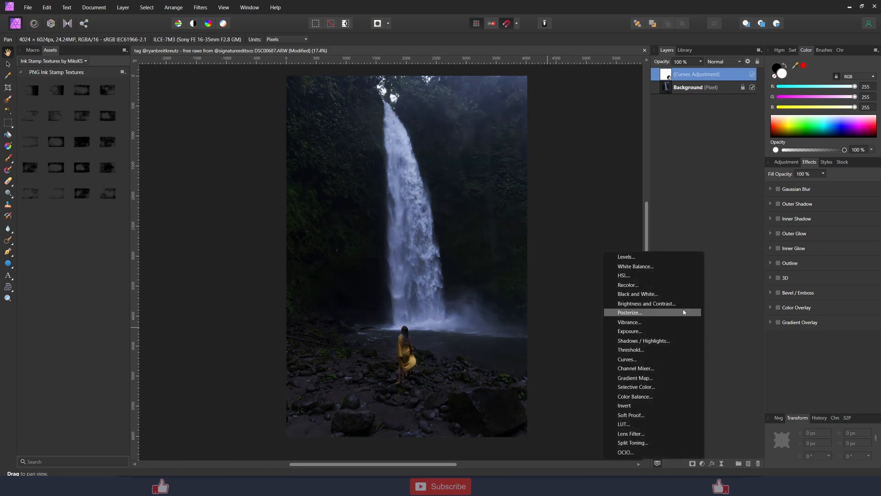
click(654, 276)
click(629, 363)
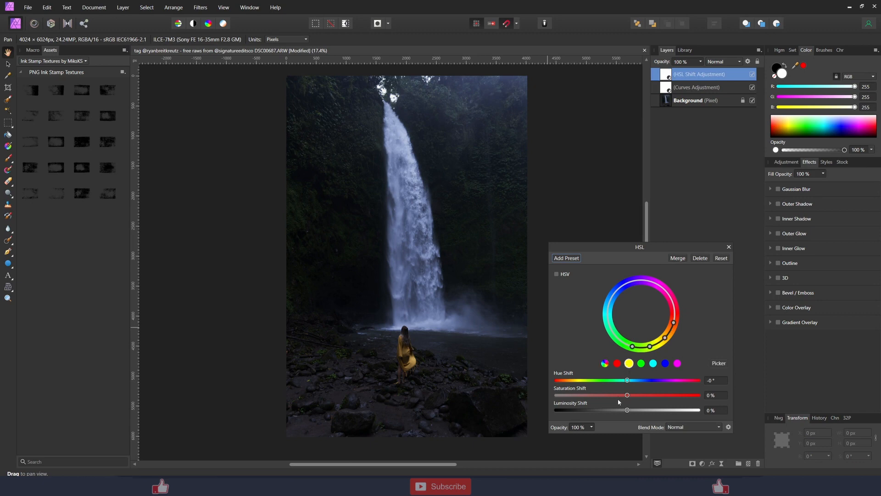
mouse_move(627, 395)
mouse_down()
mouse_move(652, 397)
mouse_move(641, 411)
mouse_move(657, 395)
mouse_move(624, 382)
mouse_up()
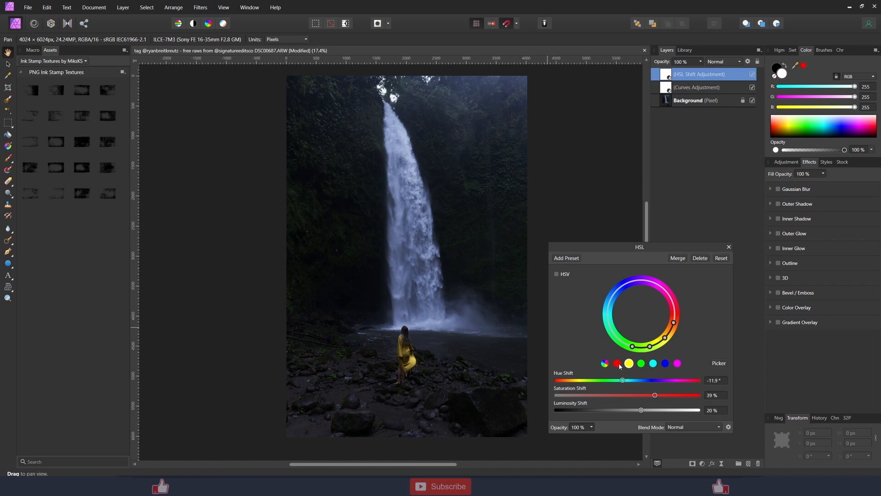
- Increase the saturation of the reds in the HSL adjustment and close its settings
click(617, 363)
scroll(433, 384, up, 4)
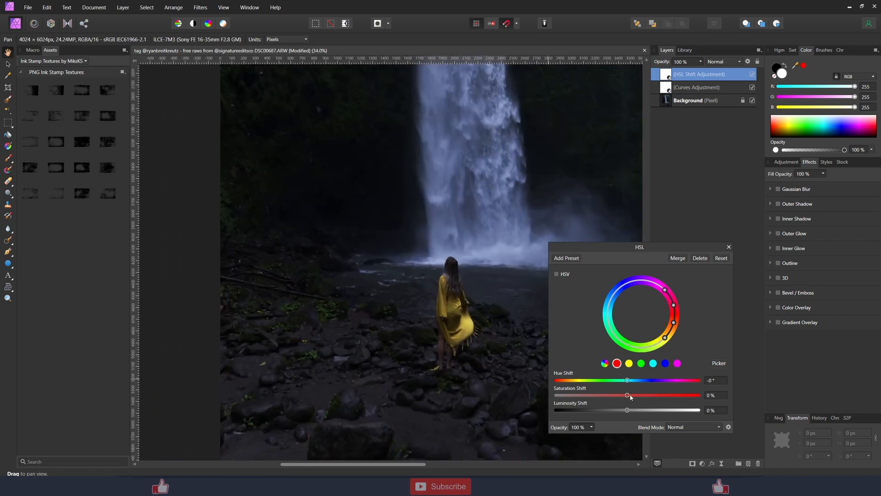
mouse_move(630, 395)
mouse_down()
mouse_move(642, 396)
mouse_move(637, 411)
mouse_move(646, 393)
mouse_up()
click(627, 410)
click(729, 247)
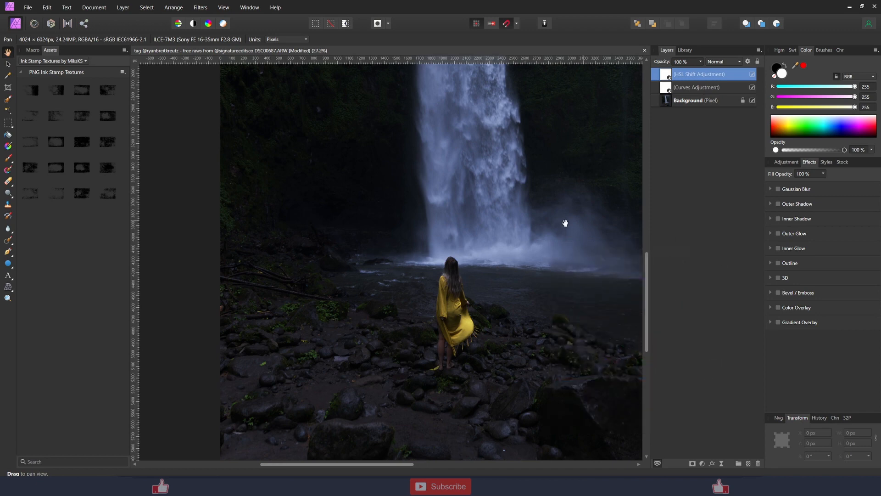
- Compare the whole photo with and without the HSL and Curves adjustments
scroll(527, 239, down, 4)
click(753, 75)
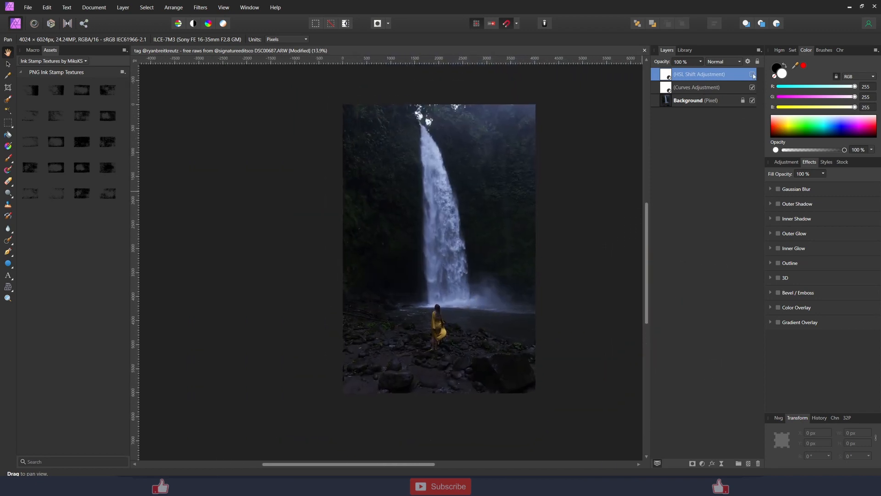
click(753, 75)
click(753, 75)
click(753, 75)
click(752, 89)
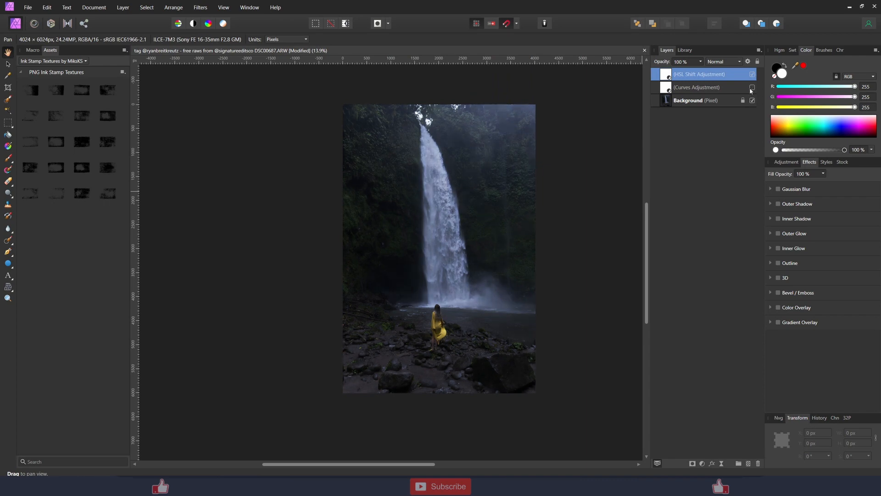
click(752, 89)
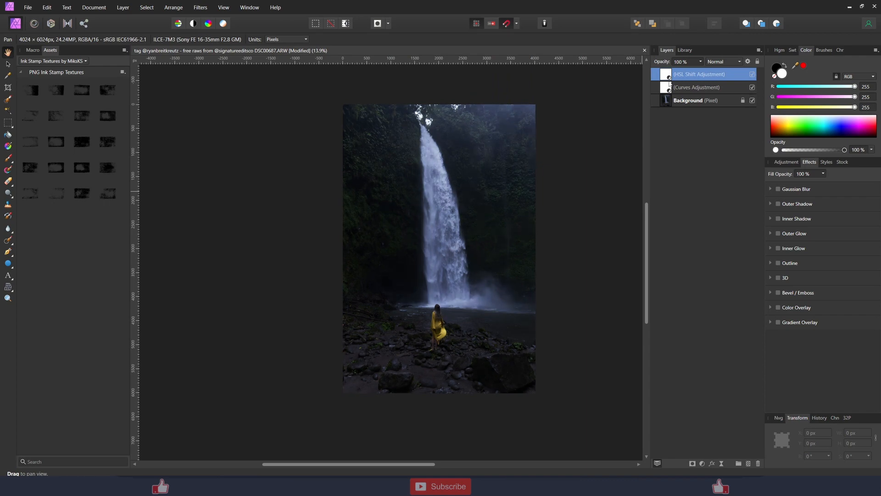
- Retarget the HSL green channel to the foliage beside the waterfall, shift its hue to -20.7°, raise saturation above 48% and lower luminosity below -21%
double_click(666, 74)
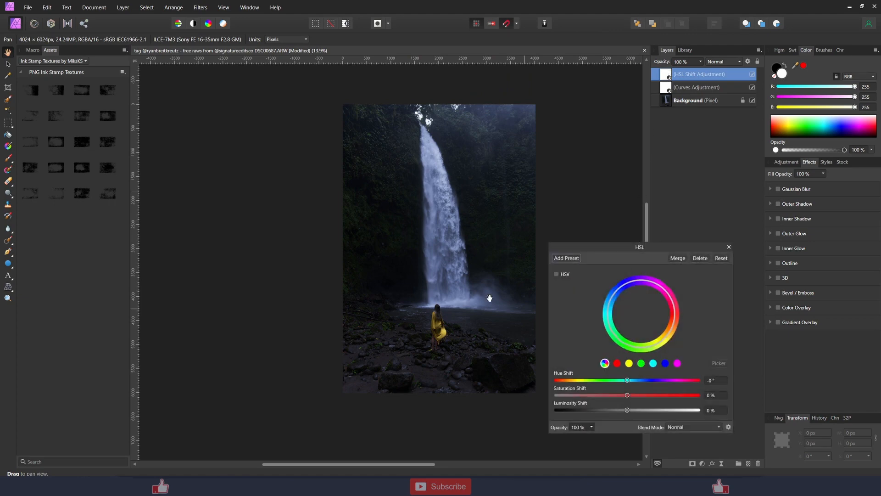
scroll(472, 261, up, 3)
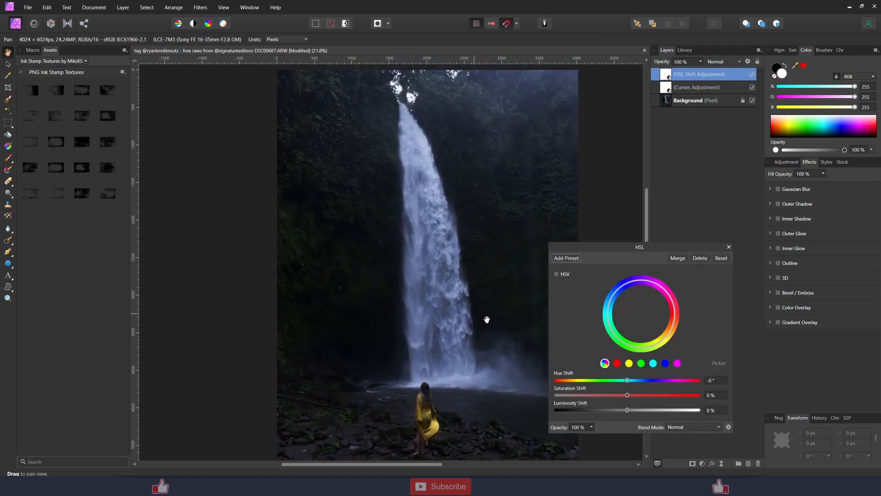
click(641, 363)
click(719, 363)
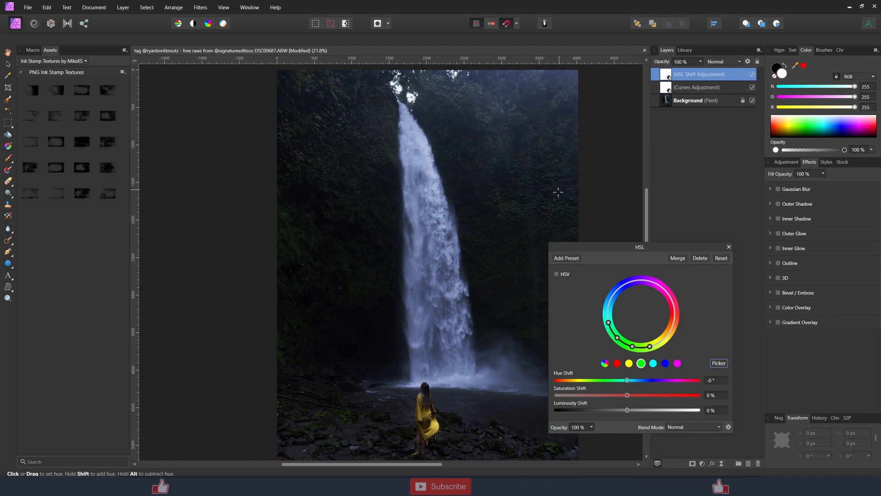
click(553, 207)
drag(631, 398, 612, 409)
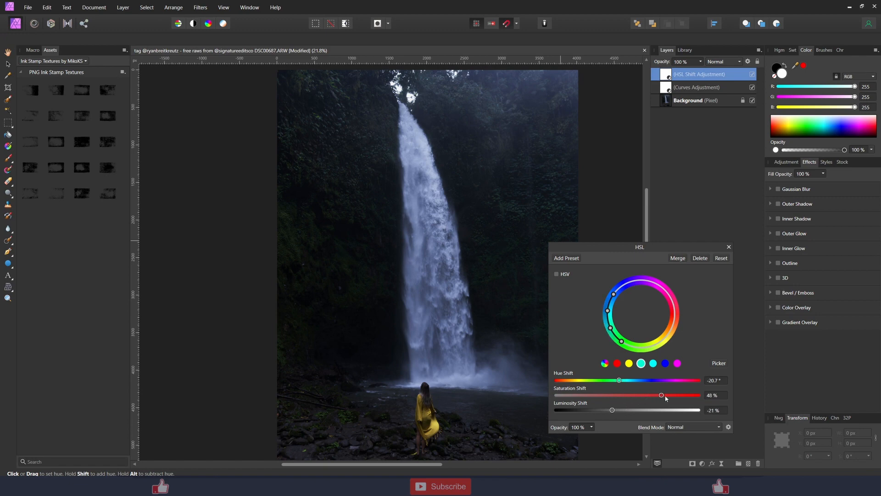
mouse_move(666, 396)
mouse_down()
mouse_move(693, 401)
mouse_move(673, 403)
mouse_up()
drag(611, 413, 608, 412)
- Retarget the HSL cyan channel to the foliage at the photo's left edge and set hue -56.5°, saturation 63% and luminosity -39%
click(653, 363)
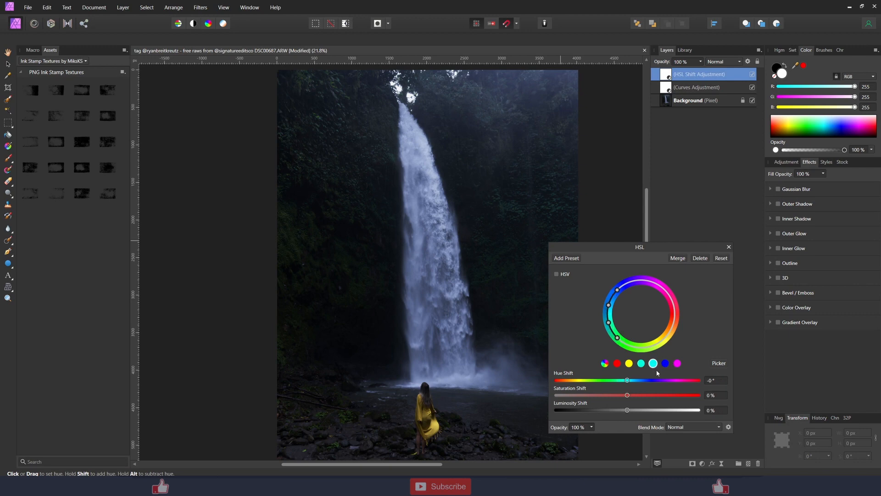
click(718, 364)
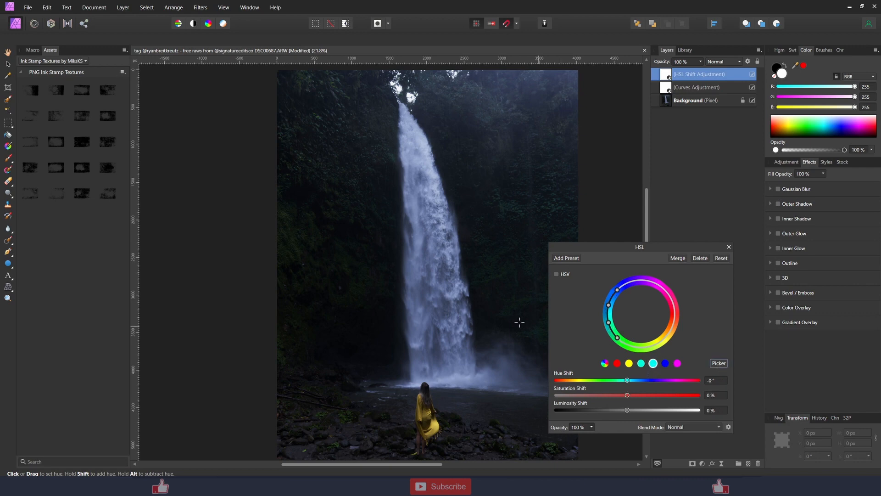
click(294, 241)
drag(631, 383, 600, 410)
scroll(376, 328, down, 2)
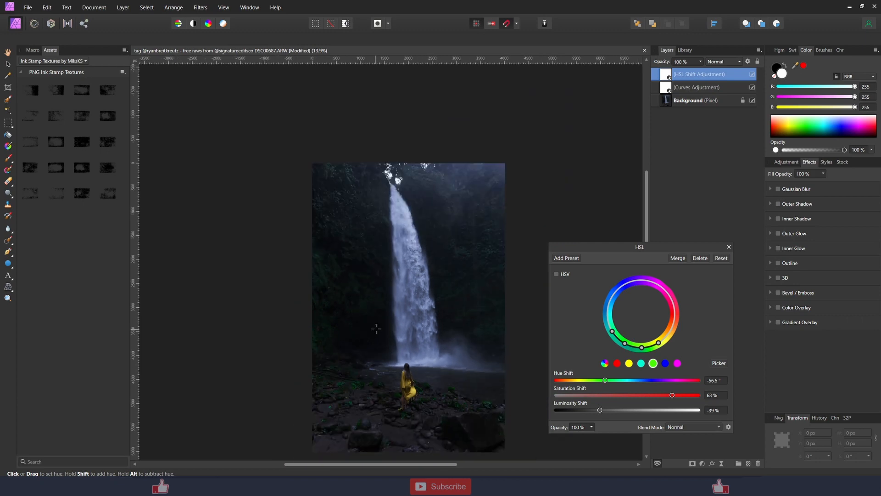
- Inspect the area around the woman, close the HSL settings and compare the image with and without the adjustment
scroll(495, 240, down, 1)
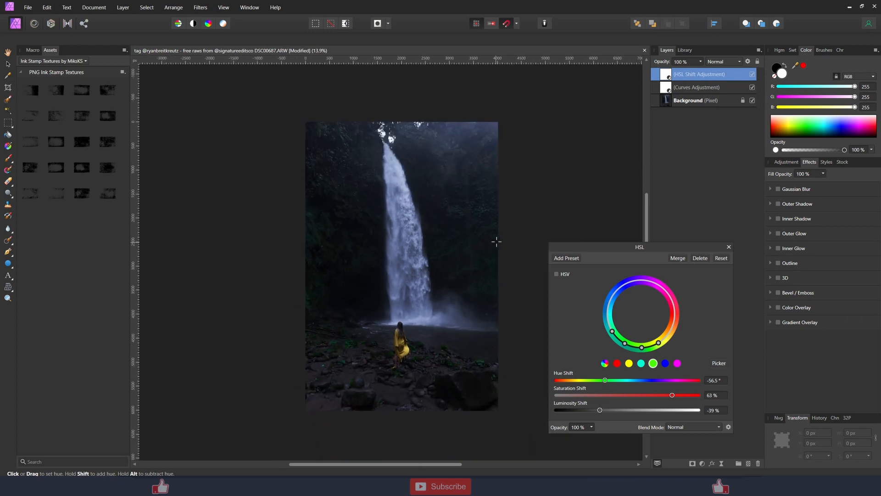
scroll(437, 350, up, 2)
drag(437, 350, 497, 288)
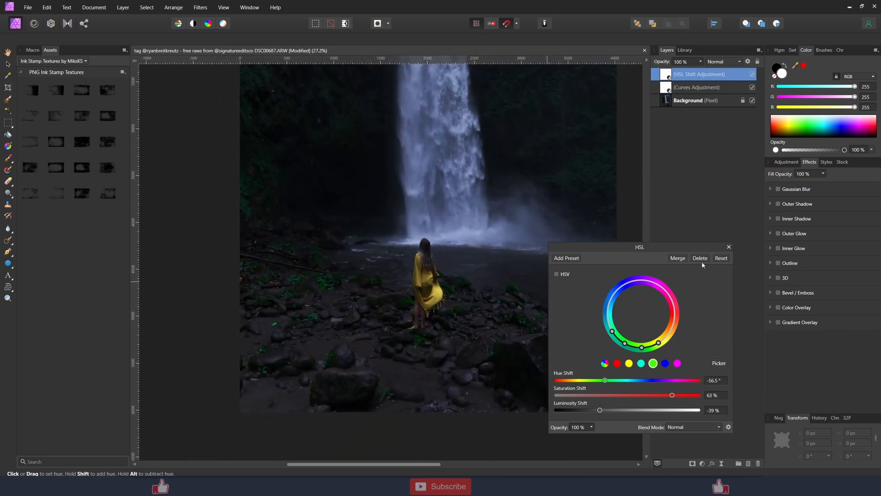
click(728, 247)
click(753, 75)
click(752, 74)
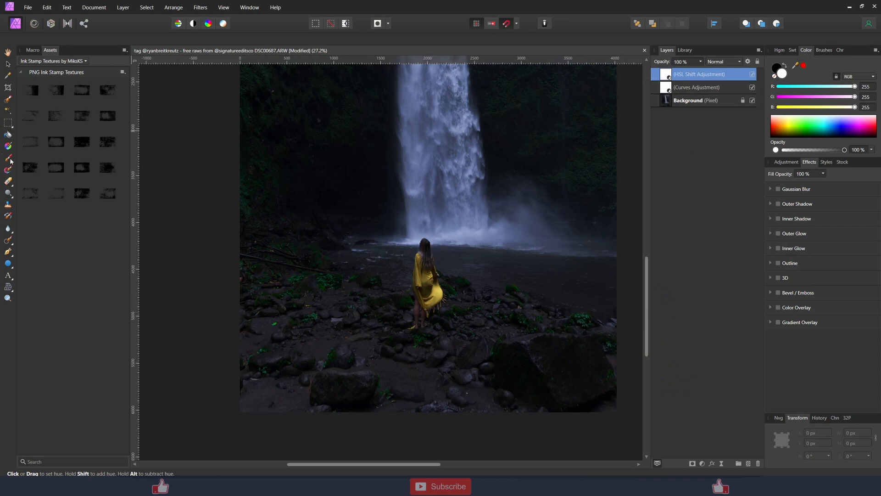
- Mask the HSL adjustment off the rocky ground around the woman with a black Paint Brush at 100% flow
click(8, 158)
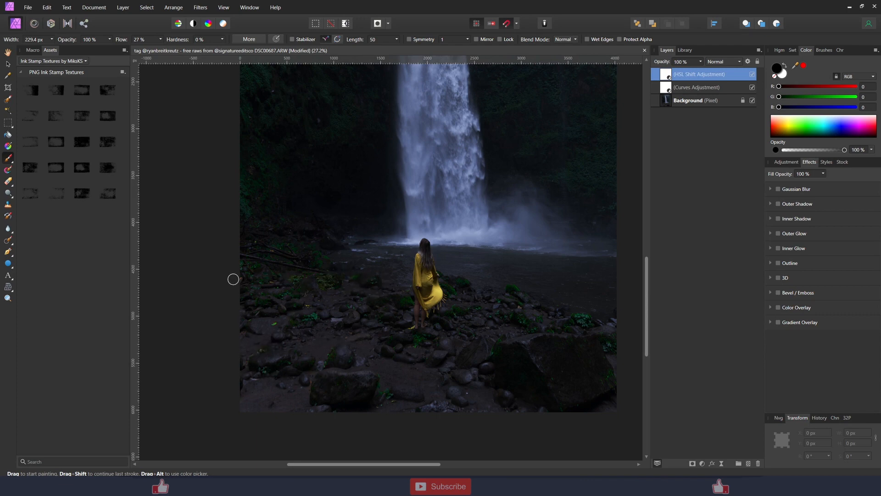
click(161, 39)
drag(166, 48, 209, 49)
drag(420, 338, 414, 341)
mouse_move(570, 326)
mouse_down()
mouse_move(589, 322)
mouse_move(602, 379)
mouse_up()
drag(407, 291, 410, 311)
- Compare the image with and without the masked HSL adjustment, both near the rocks and across the whole photo
click(752, 75)
click(751, 75)
scroll(331, 301, down, 3)
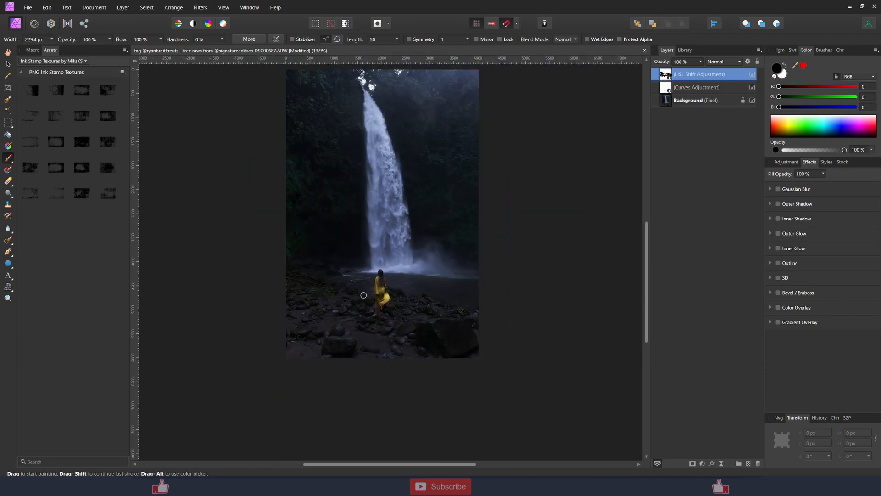
drag(387, 332, 385, 394)
click(753, 74)
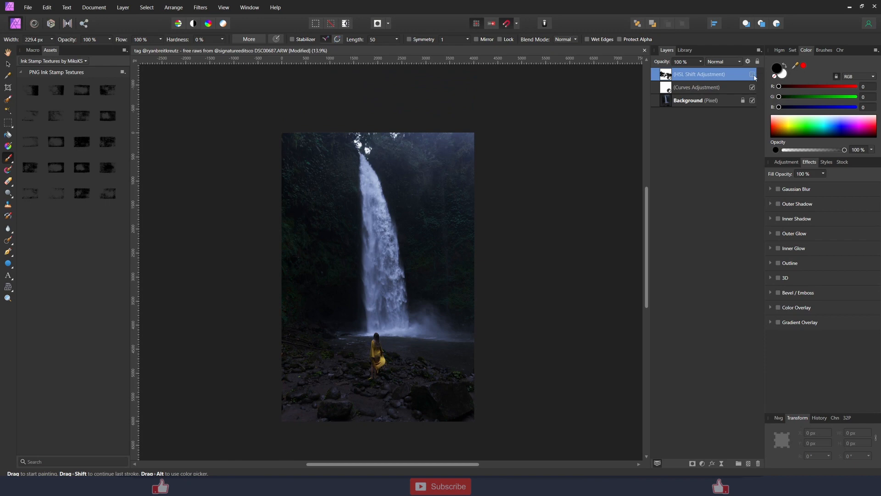
click(752, 75)
- Duplicate the masked HSL adjustment, hide the original and open the copy's settings
key(ctrl+j)
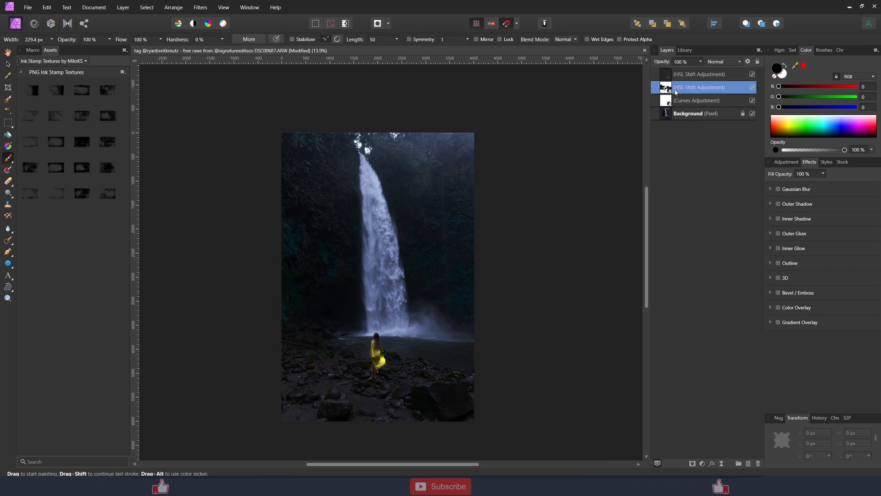
click(752, 88)
click(663, 74)
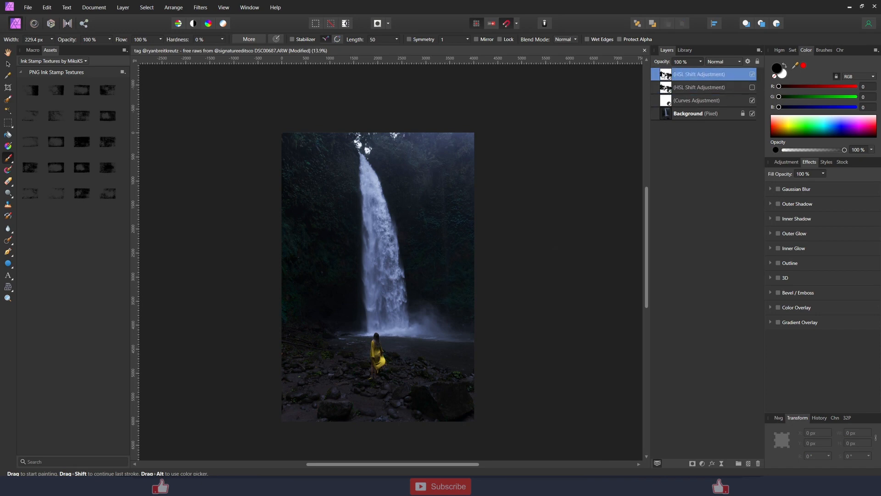
double_click(662, 75)
scroll(368, 244, up, 2)
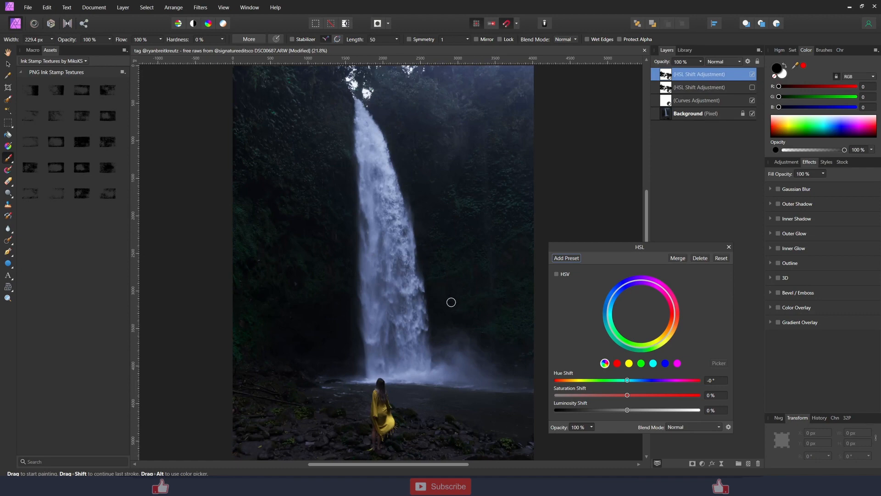
- Try shifting the HSL copy's yellow channel hue to 82.5° to recolor the dress, and undo it
click(629, 367)
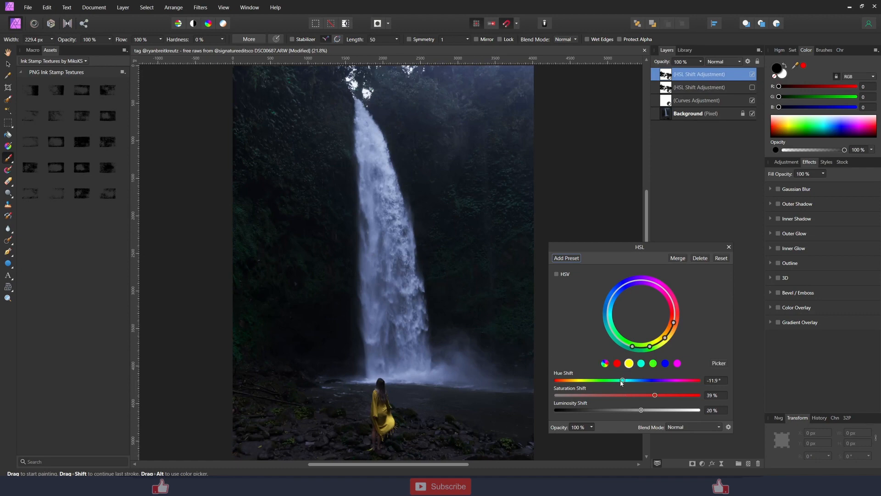
drag(621, 383, 659, 381)
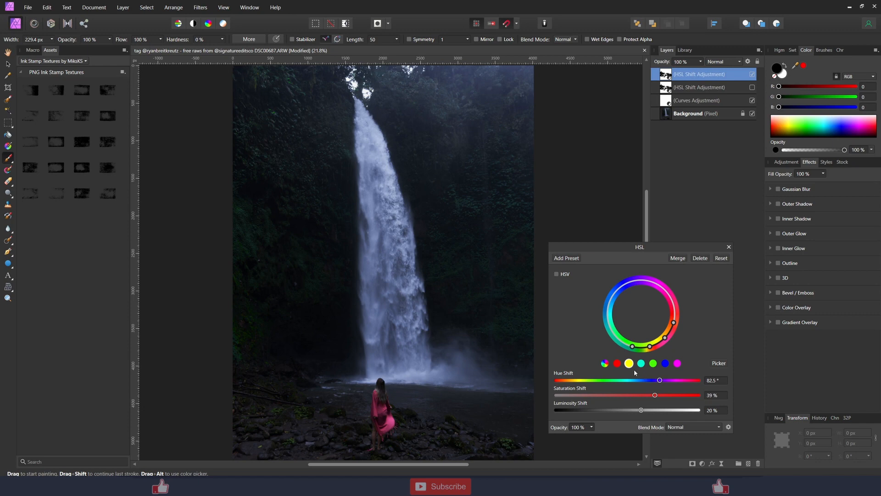
key(ctrl+z)
- Raise the hue shift and luminosity of the HSL copy's teal channel to warm the foliage
click(641, 367)
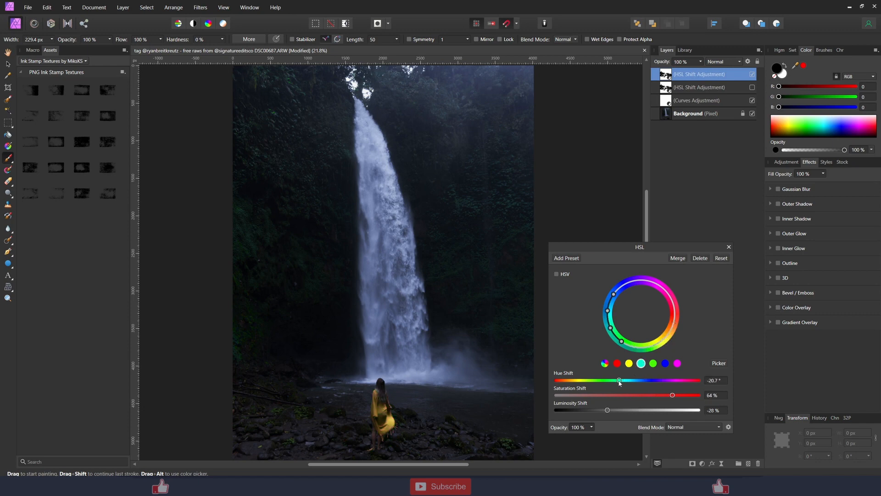
drag(619, 383, 672, 383)
drag(610, 414, 672, 394)
- Set the HSL copy's green channel to hue 43.2°, saturation 58% and luminosity 41%
click(652, 364)
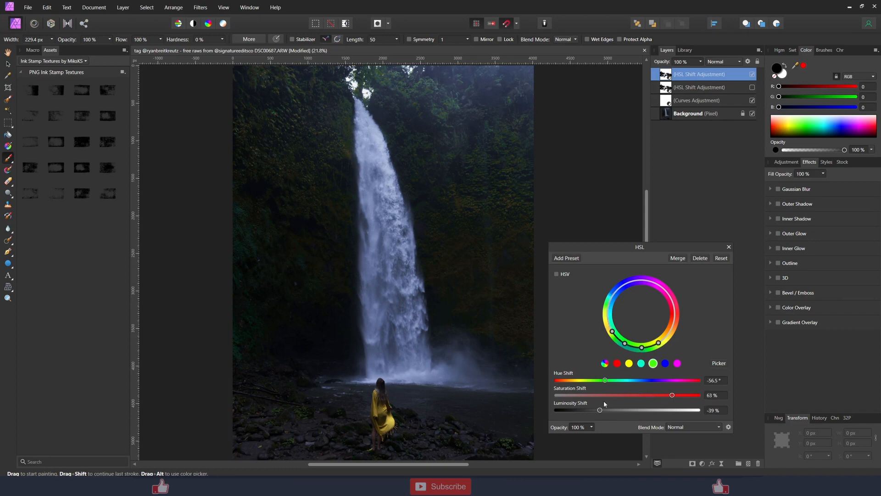
drag(605, 381, 645, 384)
drag(602, 410, 668, 395)
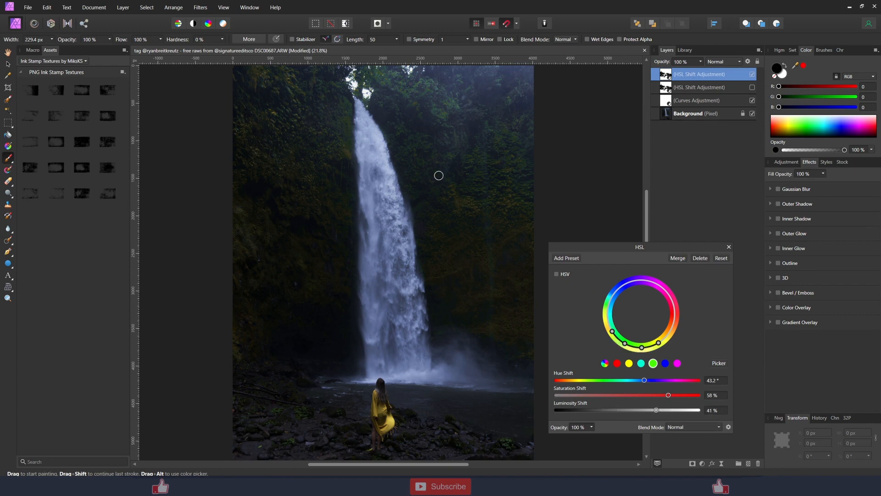
scroll(437, 175, up, 2)
- Retarget the HSL copy's blue channel to the hazy foliage beside the waterfall, set its hue to 41.4° and slightly reduce its saturation
click(666, 363)
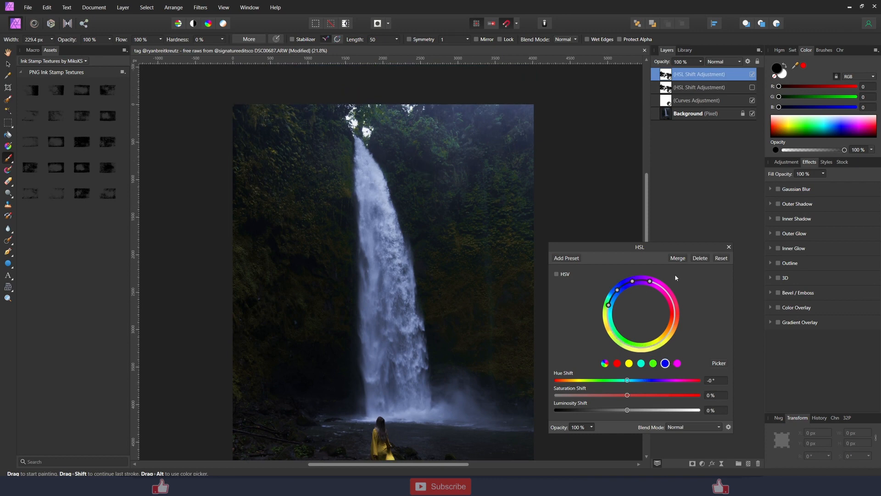
click(718, 364)
drag(487, 143, 479, 150)
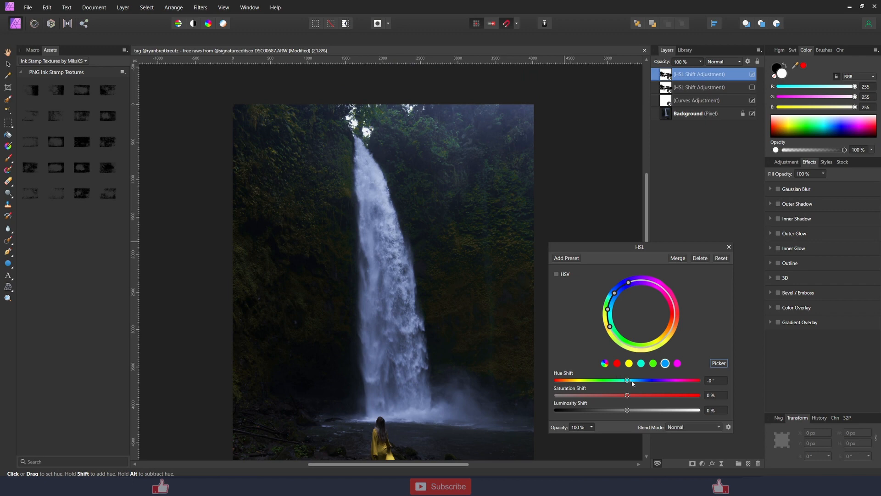
mouse_move(632, 383)
mouse_down()
mouse_move(660, 387)
mouse_move(645, 391)
mouse_up()
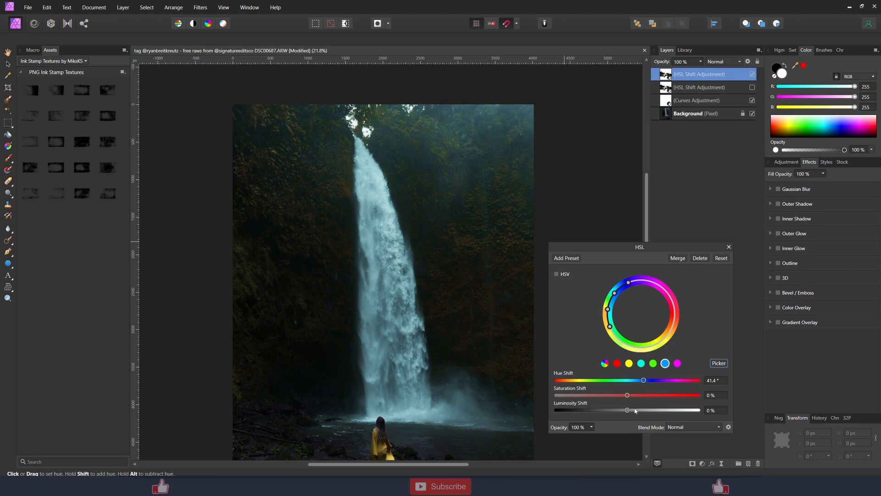
mouse_move(630, 411)
mouse_down()
mouse_move(661, 412)
mouse_move(623, 396)
mouse_up()
click(729, 247)
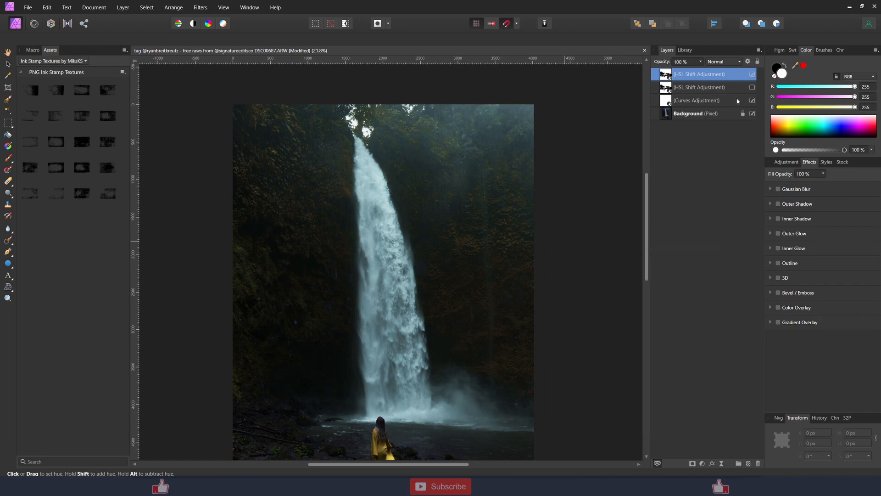
- Compare the image with and without the HSL copy and inspect the whole photo
click(753, 75)
click(753, 76)
scroll(424, 297, down, 3)
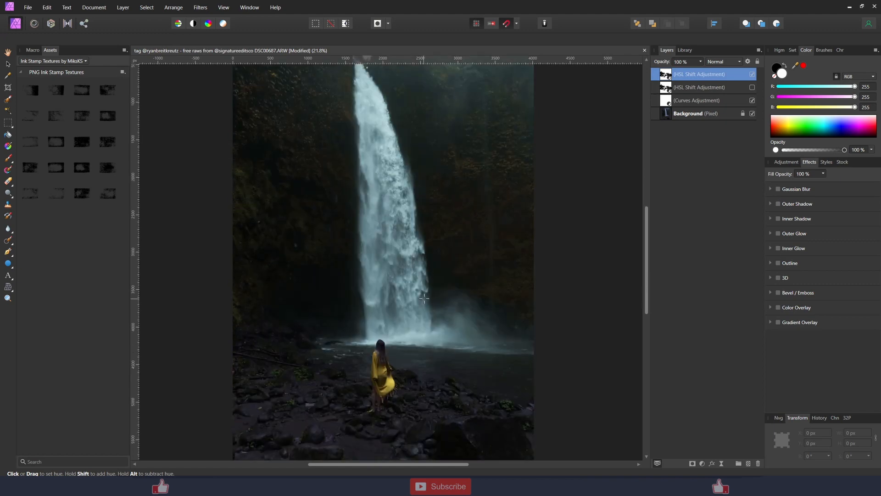
scroll(423, 297, down, 2)
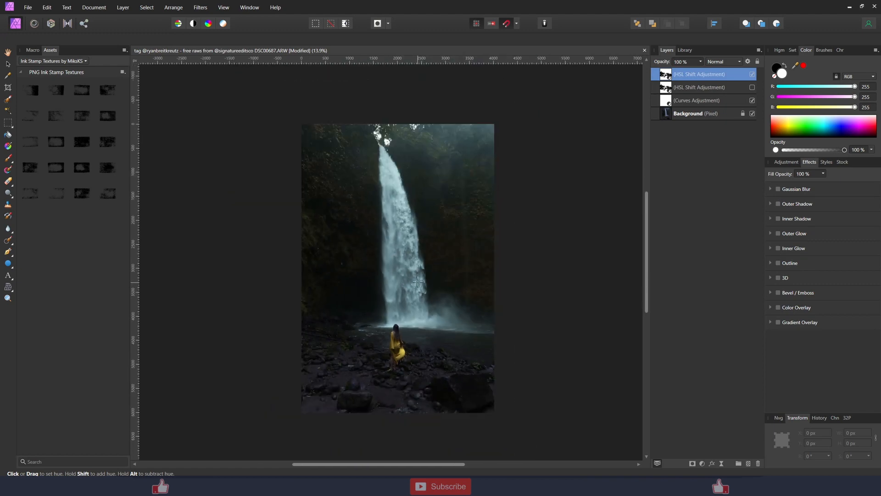
scroll(418, 282, up, 1)
scroll(415, 272, up, 2)
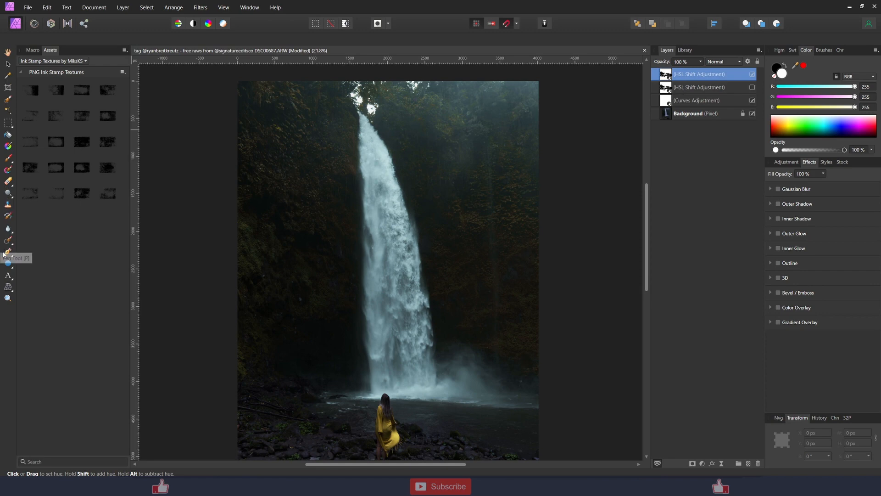
- Mask the HSL copy off the body of the waterfall with a black Paint Brush at 20% flow
click(8, 160)
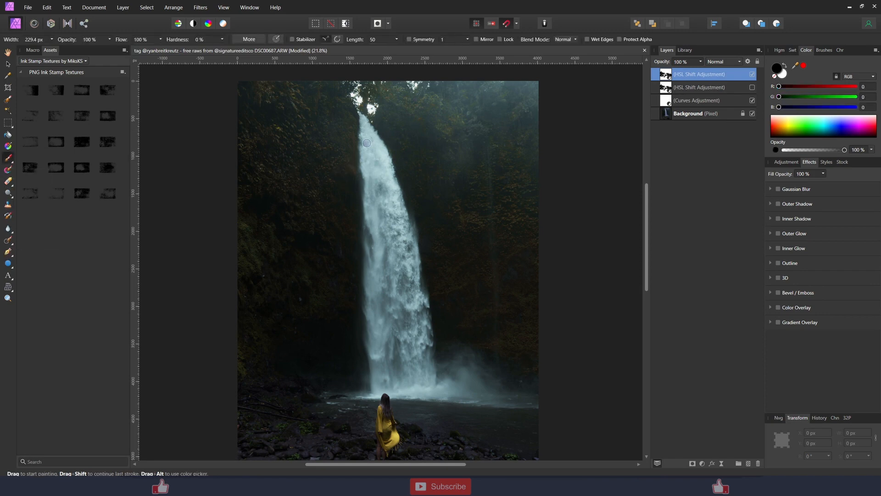
click(160, 40)
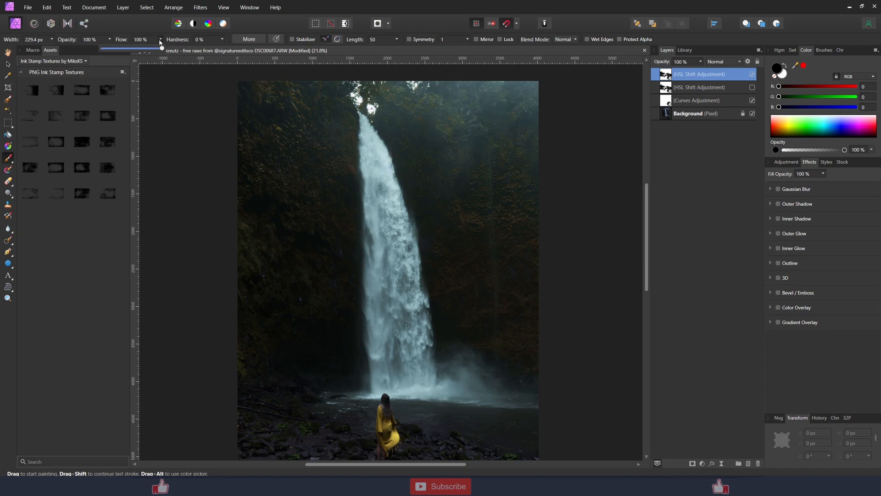
click(147, 41)
text(20)
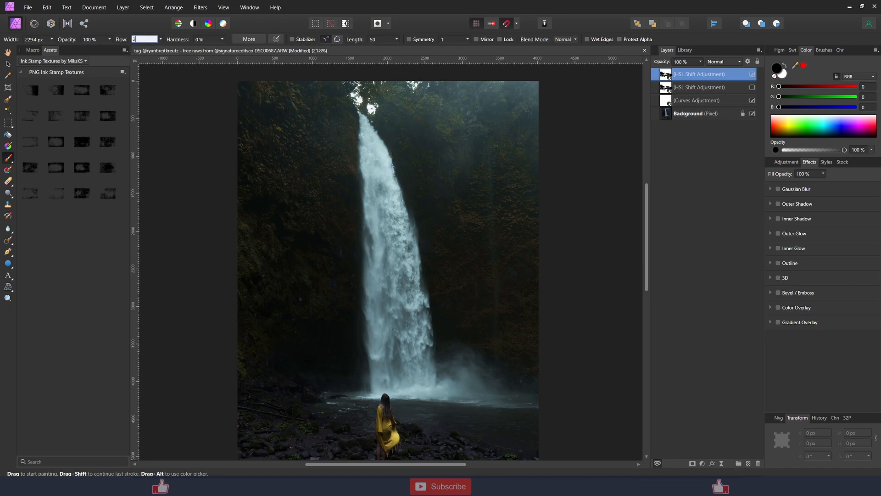
mouse_move(367, 129)
mouse_down()
mouse_move(379, 176)
mouse_move(376, 133)
mouse_move(385, 161)
mouse_move(414, 291)
mouse_move(376, 239)
mouse_move(369, 220)
mouse_move(382, 209)
mouse_move(378, 171)
mouse_move(362, 152)
mouse_move(365, 170)
mouse_up()
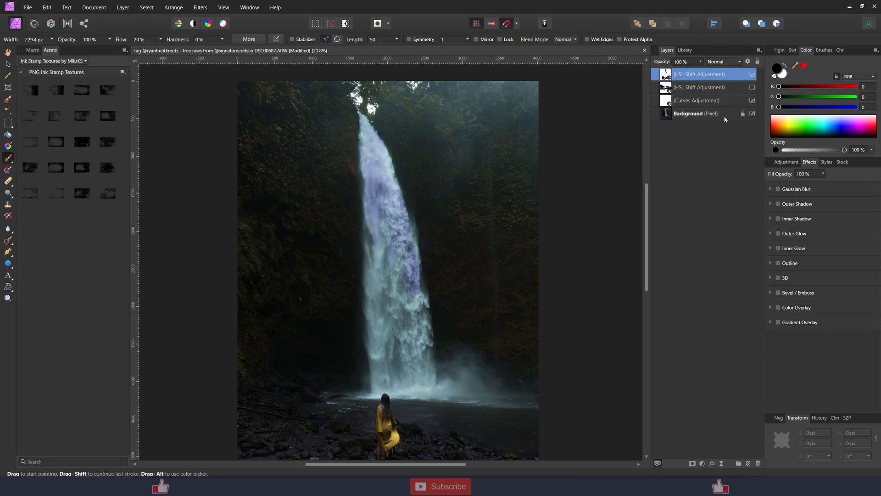
click(753, 100)
click(752, 100)
mouse_move(396, 258)
mouse_down()
mouse_move(384, 298)
mouse_move(371, 237)
mouse_move(407, 251)
mouse_move(400, 233)
mouse_move(384, 237)
mouse_move(404, 269)
mouse_move(415, 244)
mouse_move(424, 389)
mouse_move(388, 374)
mouse_move(405, 333)
mouse_up()
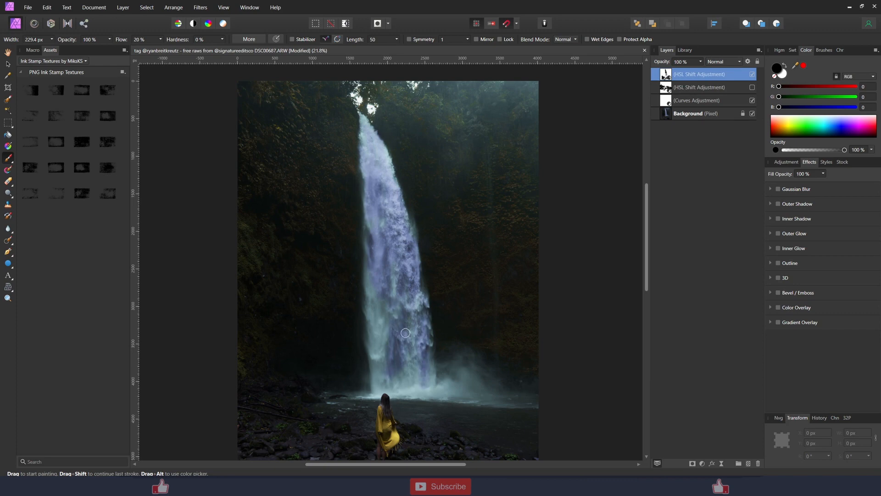
- Enlarge the brush to 1227.5 px and paint the HSL copy's effect out of the entire waterfall and its mist
key(bracketright)
key(bracketright)
key(bracketright)
key(bracketright)
key(bracketright)
key(bracketright)
key(bracketright)
key(bracketright)
key(bracketright)
key(bracketright)
mouse_move(372, 181)
mouse_down()
mouse_move(383, 348)
mouse_move(408, 385)
mouse_move(385, 378)
mouse_move(447, 391)
mouse_move(465, 380)
mouse_move(496, 408)
mouse_up()
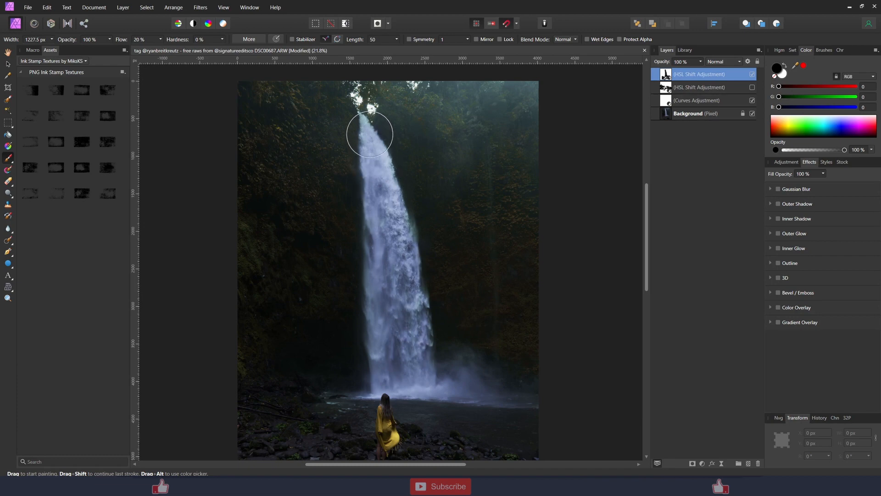
- Add a White Balance adjustment and place it directly above the Background layer, beneath Curves
click(723, 465)
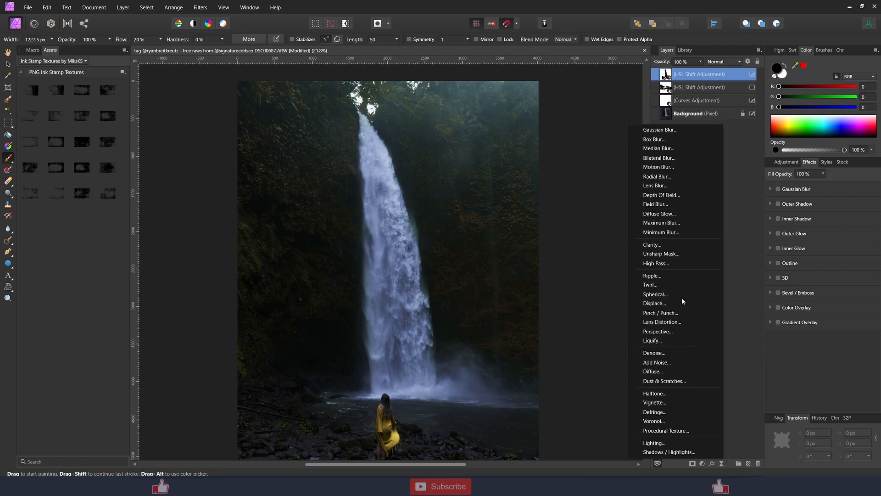
click(703, 463)
click(705, 463)
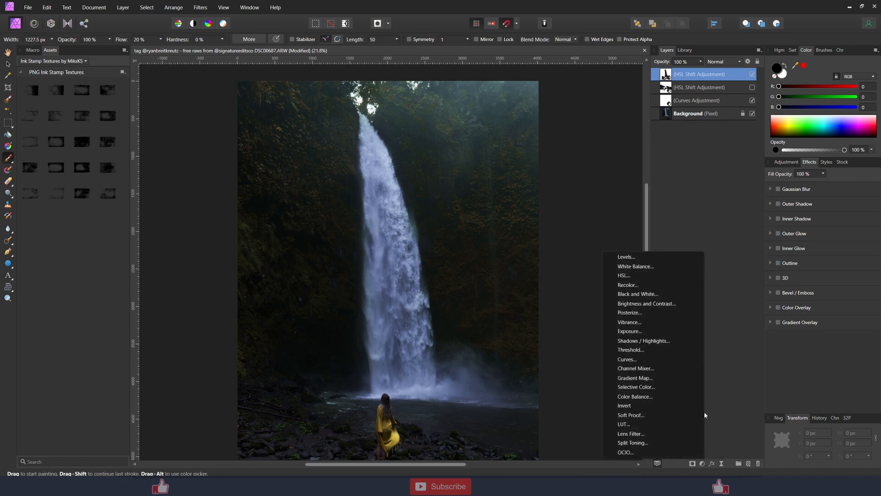
click(635, 266)
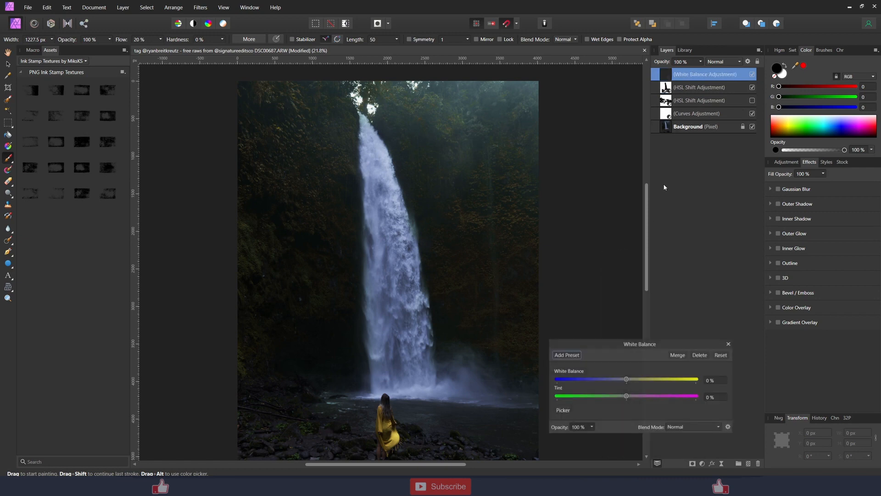
drag(666, 73, 665, 116)
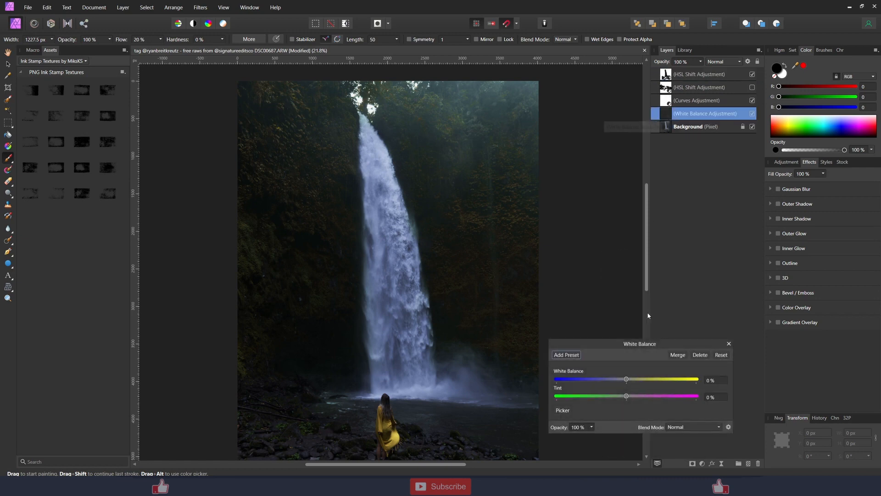
- Warm the white balance to about 20%, fine-tune the tint and close the adjustment settings
drag(626, 379, 639, 382)
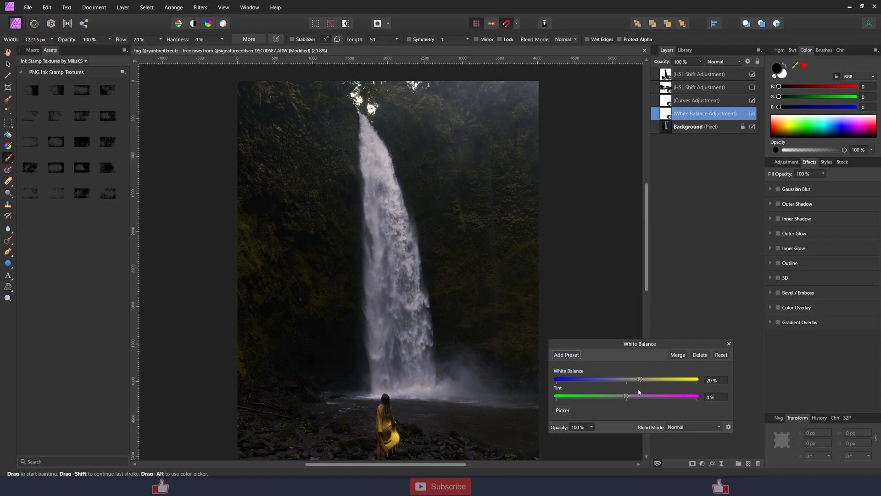
drag(628, 398, 641, 383)
click(728, 344)
scroll(488, 309, down, 3)
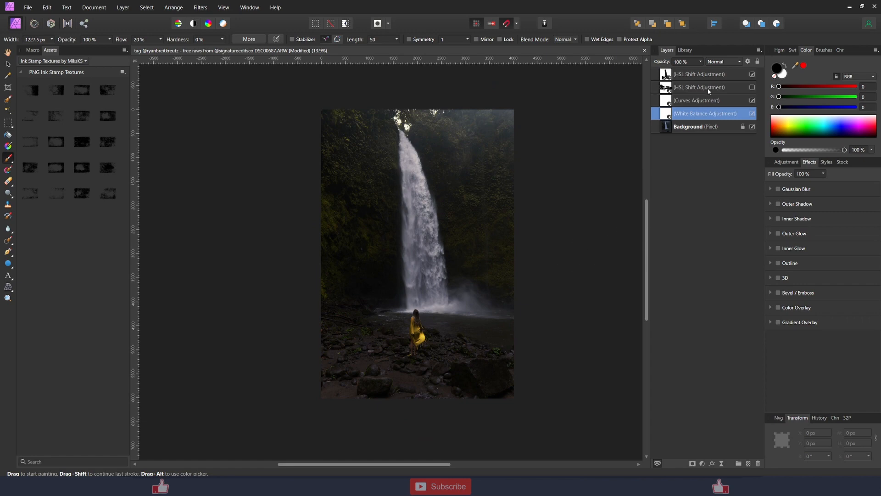
- Hide the upper HSL adjustment, show the lower one and open its settings
click(752, 75)
click(752, 87)
double_click(666, 87)
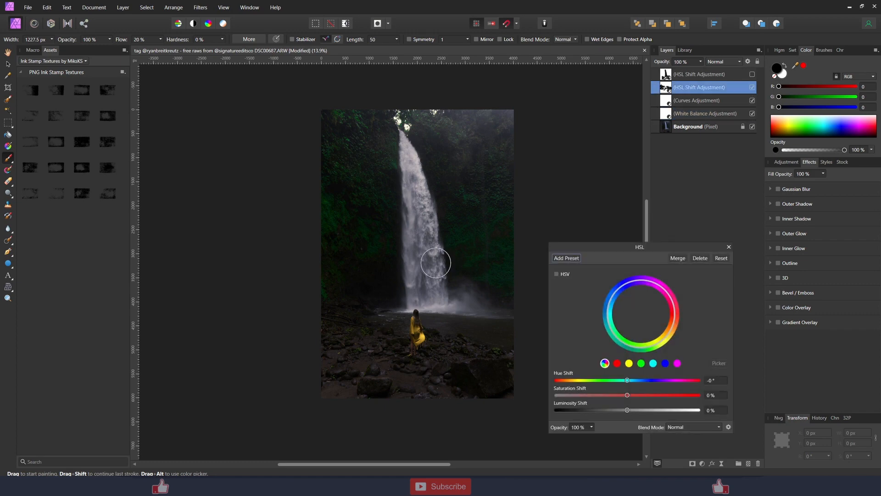
scroll(433, 261, up, 2)
drag(413, 323, 400, 367)
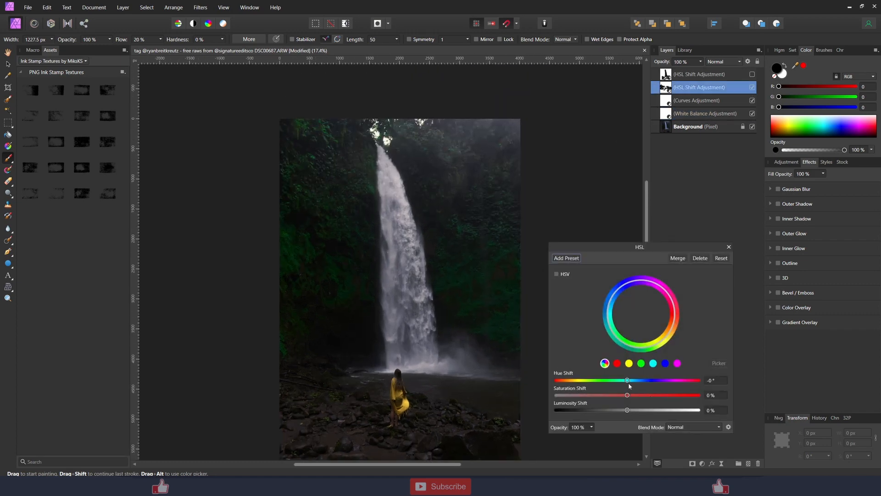
- Fine-tune the lower HSL adjustment's teal hue, set its green channel hue to -16.3° and reduce the green saturation
click(642, 367)
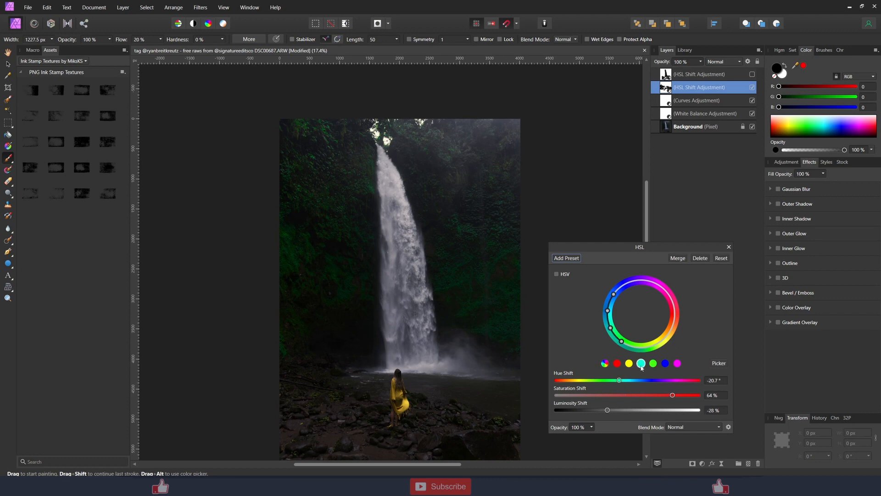
mouse_move(620, 383)
mouse_down()
mouse_move(632, 383)
mouse_move(612, 383)
mouse_move(633, 382)
mouse_move(622, 384)
mouse_up()
click(653, 363)
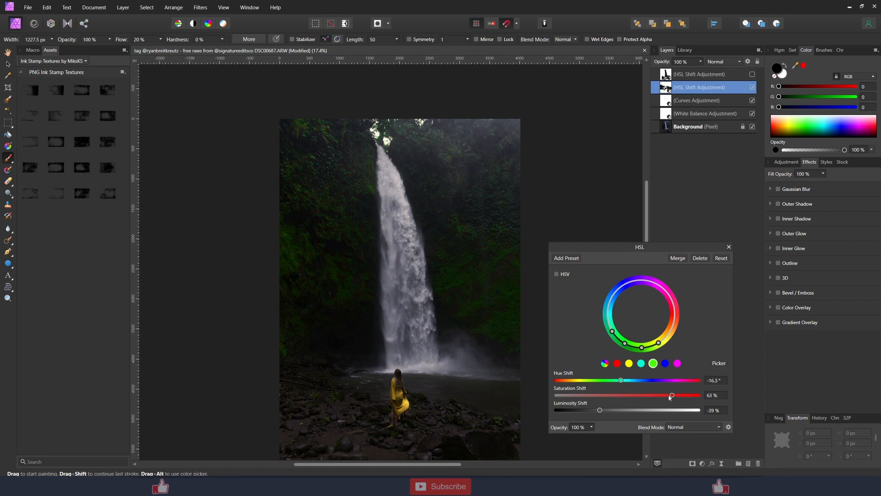
mouse_move(670, 397)
mouse_down()
mouse_move(645, 401)
mouse_move(653, 398)
mouse_up()
- Reduce the teal channel's saturation shift to about 40% in the lower HSL adjustment
click(665, 363)
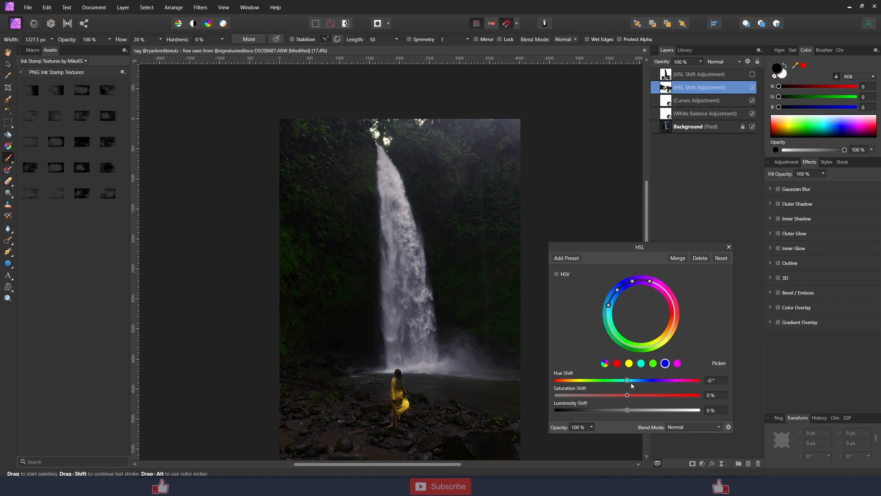
click(641, 363)
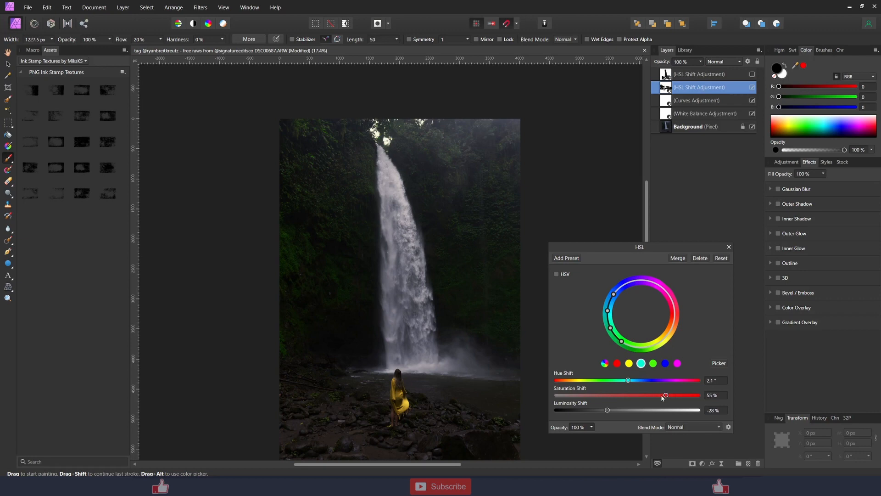
drag(656, 398, 656, 397)
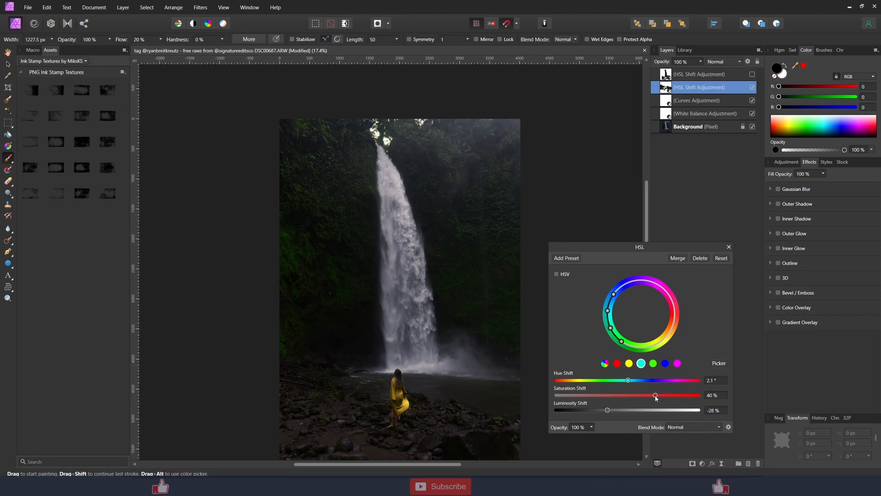
- Sample the misty cliff beside the waterfall to retarget the blue channel, and fine-tune its hue shift and the sliders below
click(665, 363)
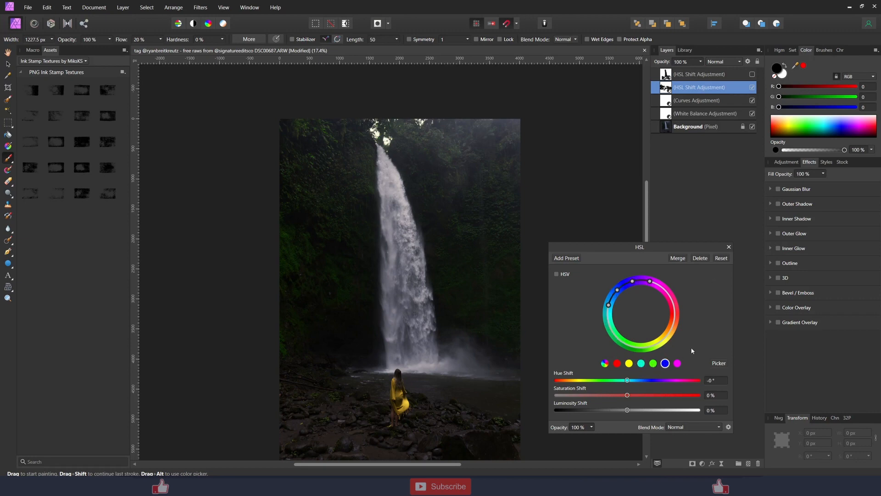
click(715, 363)
click(444, 143)
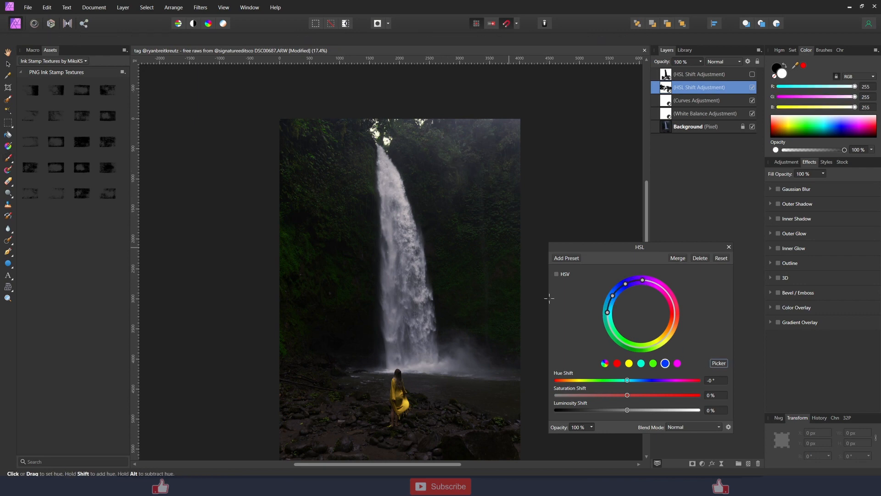
mouse_move(627, 383)
mouse_down()
mouse_move(638, 382)
mouse_move(614, 382)
mouse_up()
drag(607, 380, 638, 414)
- Lower the teal hue, set the green hue to -32° and saturation to 41%, darken the green luminosity and close the HSL settings
click(645, 364)
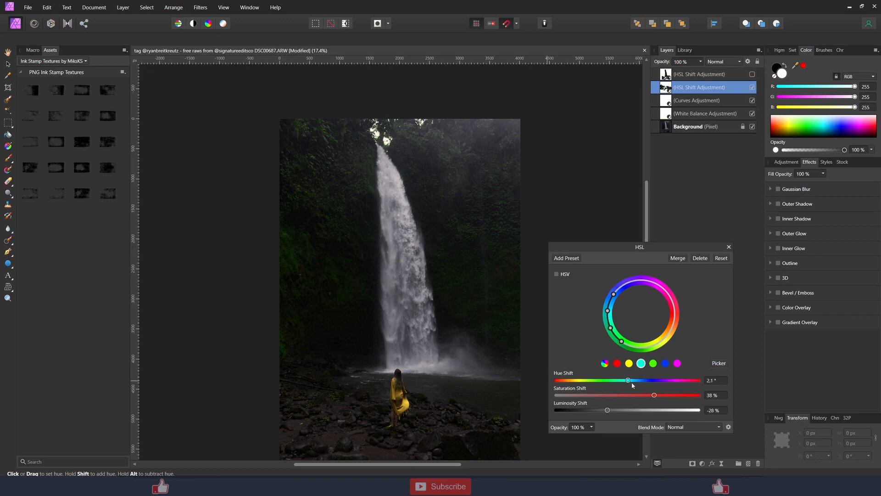
drag(628, 381, 620, 381)
click(652, 364)
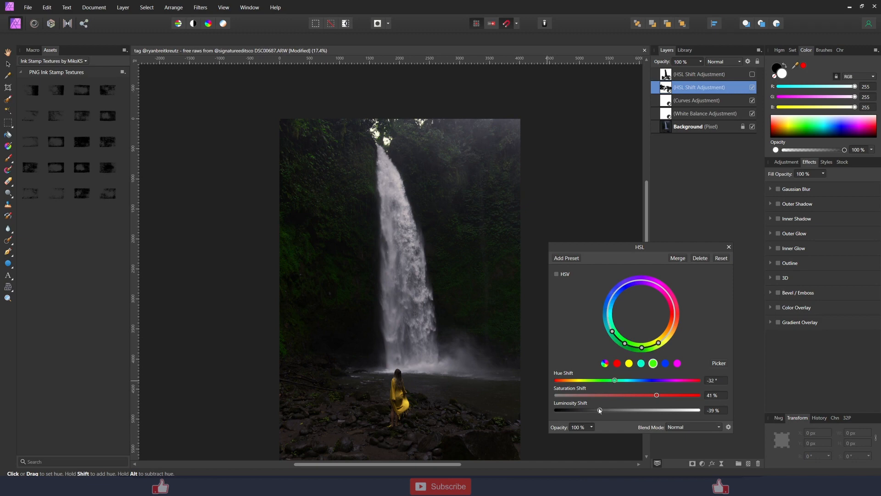
drag(600, 410, 584, 410)
click(729, 248)
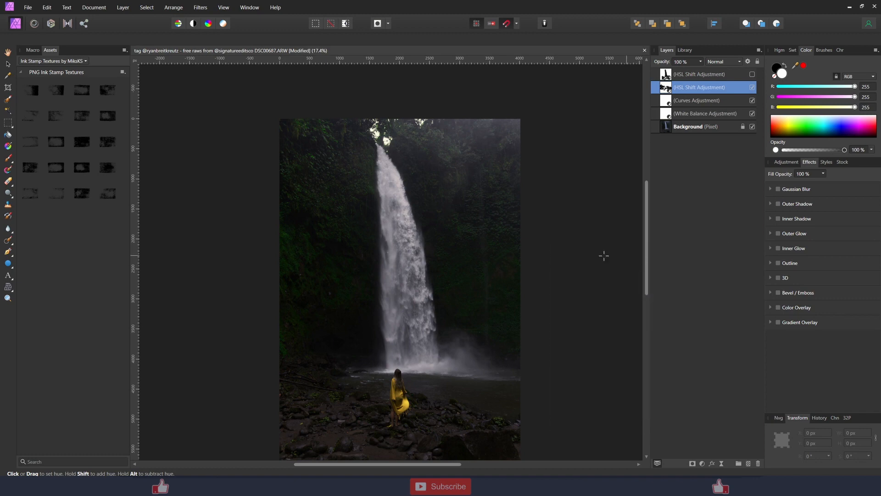
- Inspect the whole photo and compare the looks with each HSL adjustment shown and hidden
scroll(559, 250, down, 3)
scroll(559, 250, up, 1)
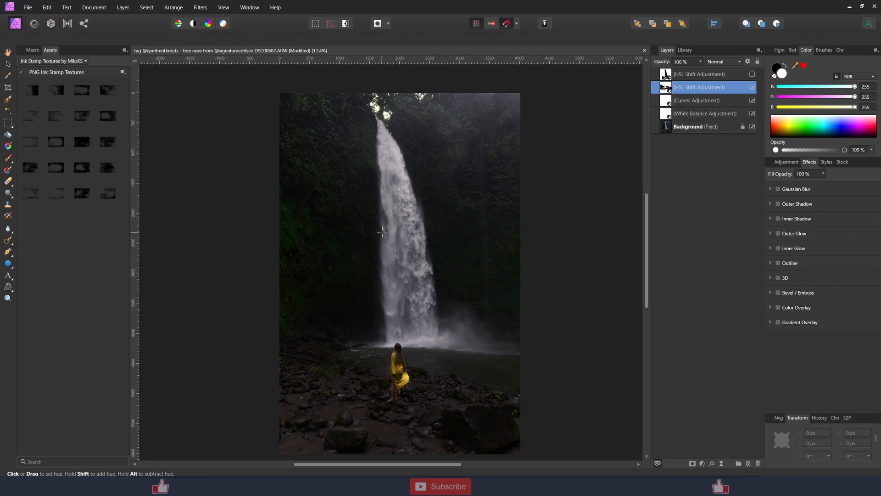
scroll(382, 232, down, 2)
scroll(486, 258, up, 2)
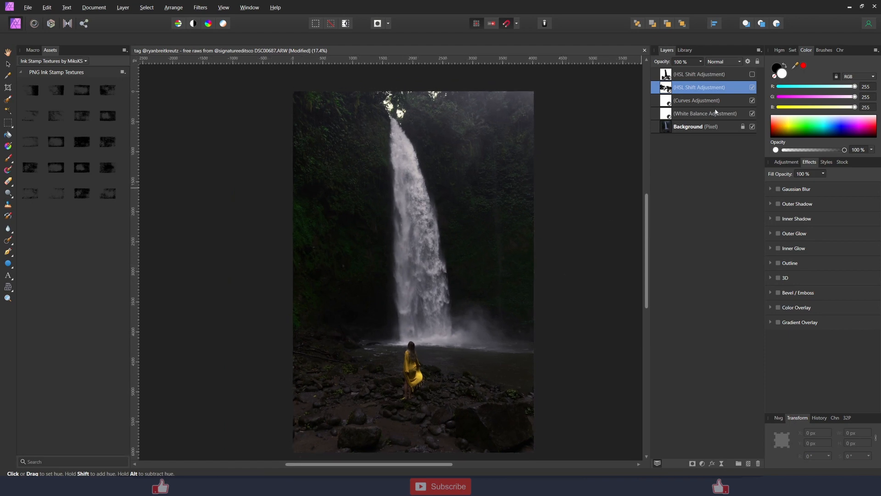
click(753, 87)
click(753, 74)
click(753, 75)
click(753, 87)
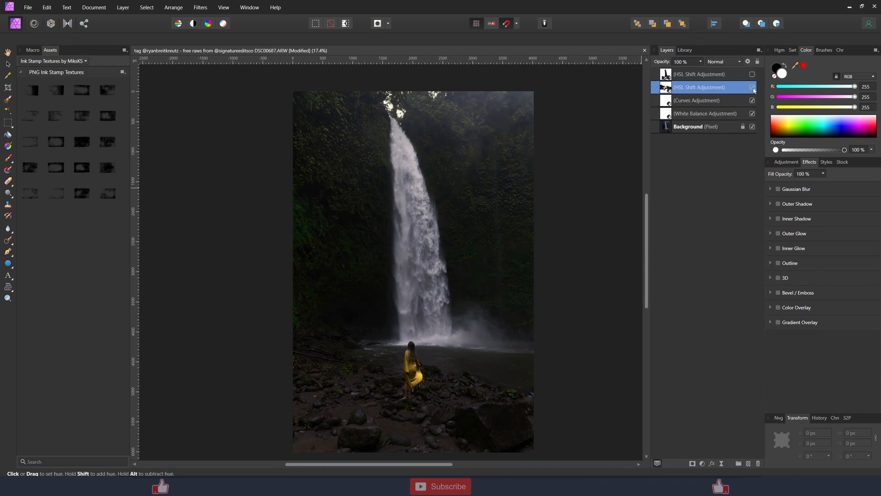
double_click(666, 88)
click(729, 246)
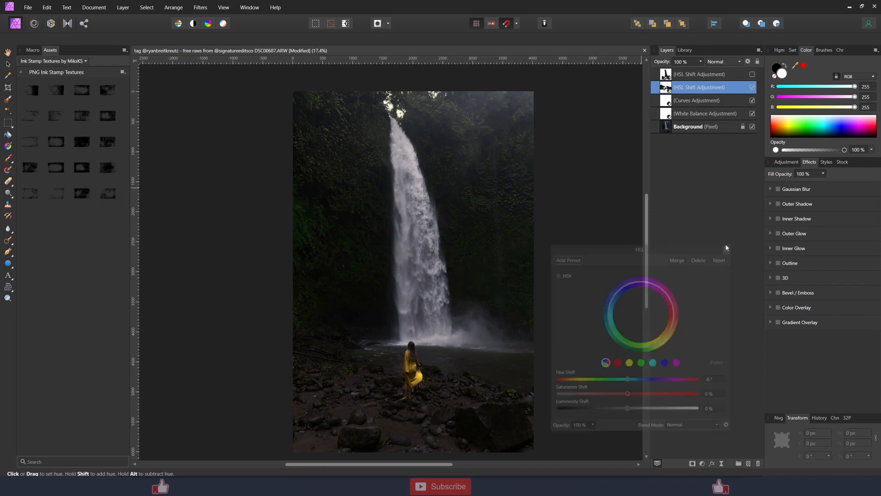
- Deepen the Curves contrast with points near 0.849/0.92 and 0.261/0.217 plus a deep-shadow point, and check the effect before and after
double_click(667, 101)
drag(710, 249, 700, 254)
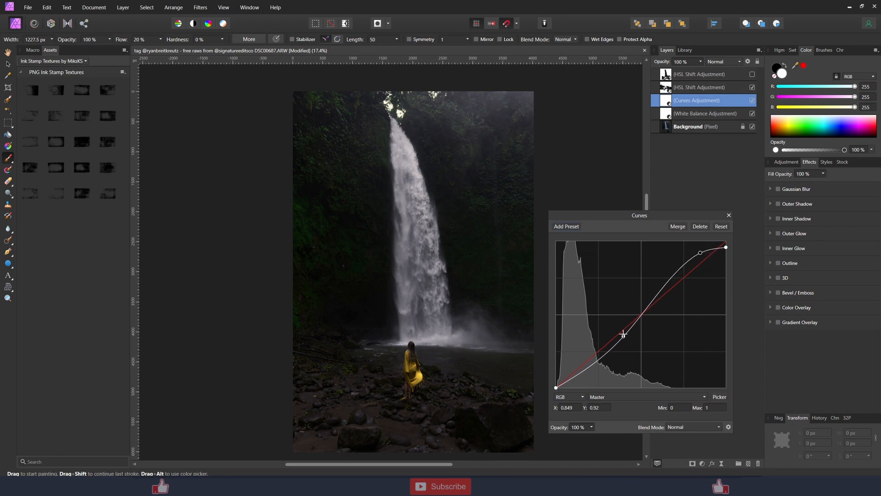
mouse_move(613, 347)
mouse_down()
mouse_move(577, 378)
mouse_move(601, 356)
mouse_up()
click(577, 374)
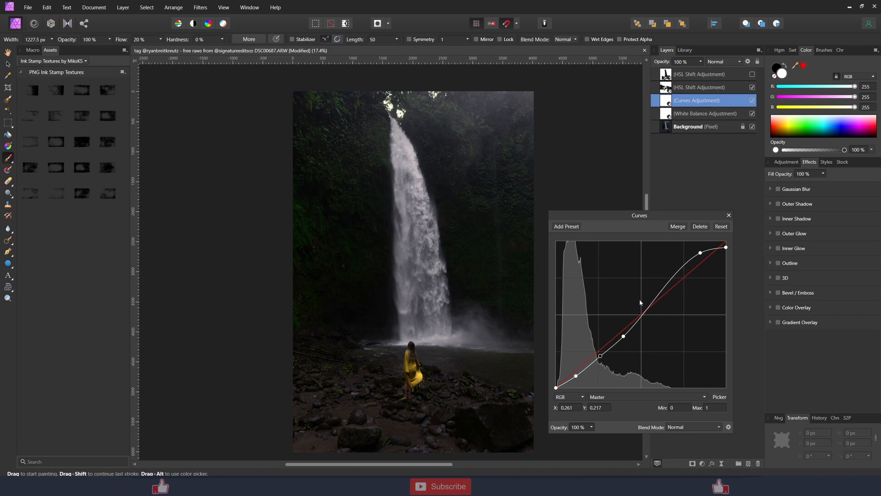
click(729, 215)
click(753, 101)
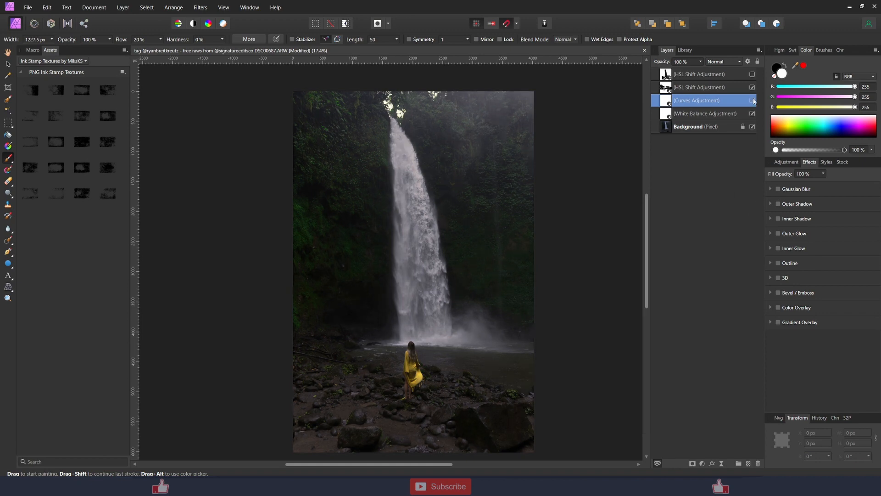
click(753, 101)
- Add a live Vignette filter and place it at the top of the layer stack, outside the Curves adjustment
scroll(468, 259, down, 2)
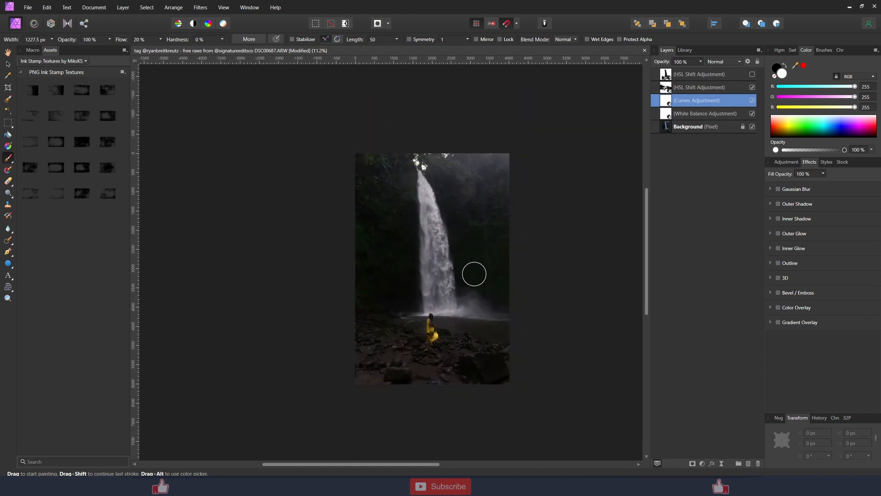
scroll(556, 285, down, 2)
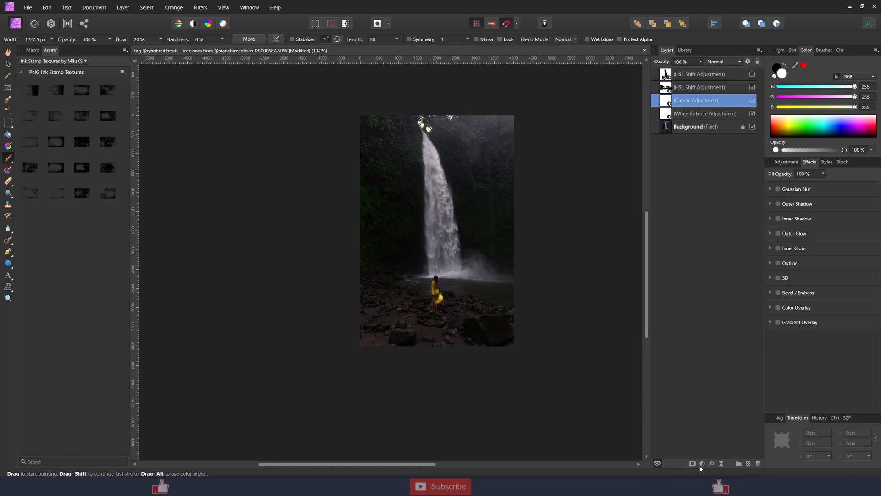
click(722, 464)
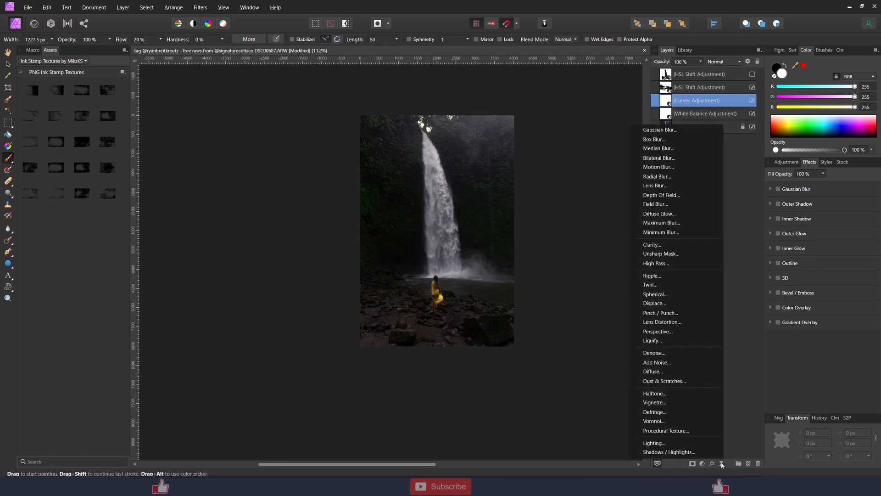
click(688, 403)
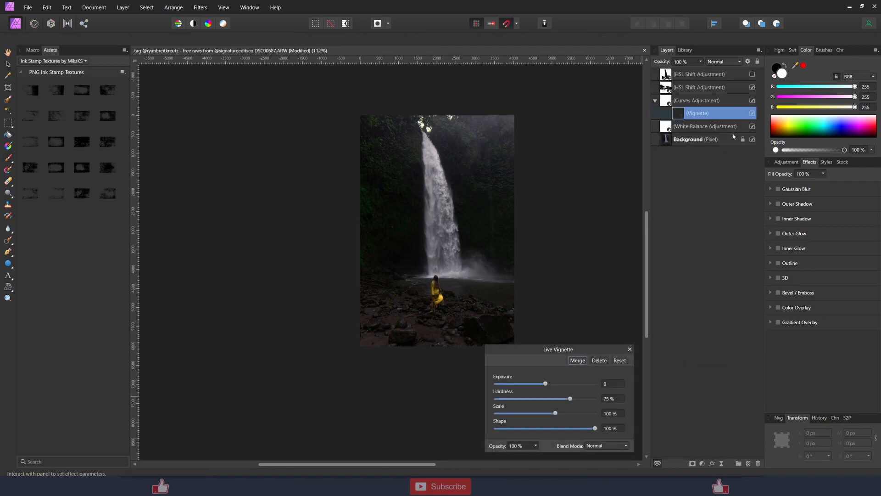
drag(678, 114, 663, 69)
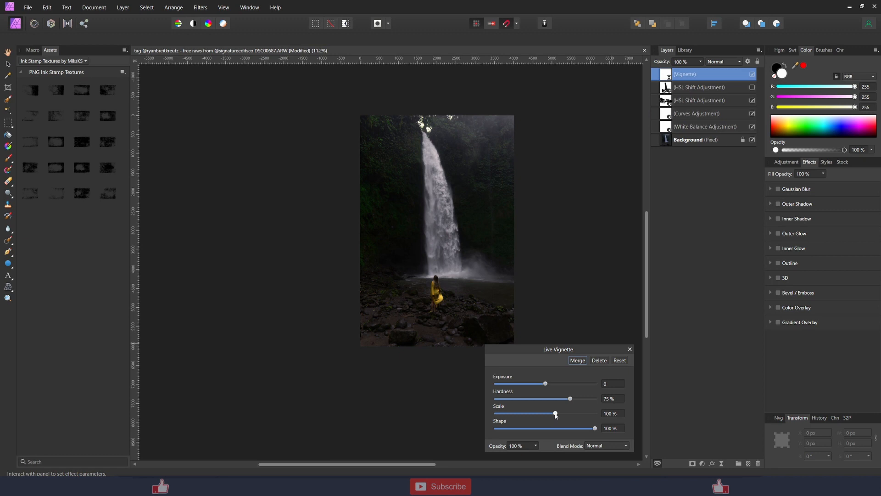
- Set the vignette's exposure to -2.403 and shape to 73%, soften its hardness, enlarge its scale and close its settings
drag(555, 415, 578, 417)
drag(540, 385, 516, 385)
drag(571, 399, 530, 399)
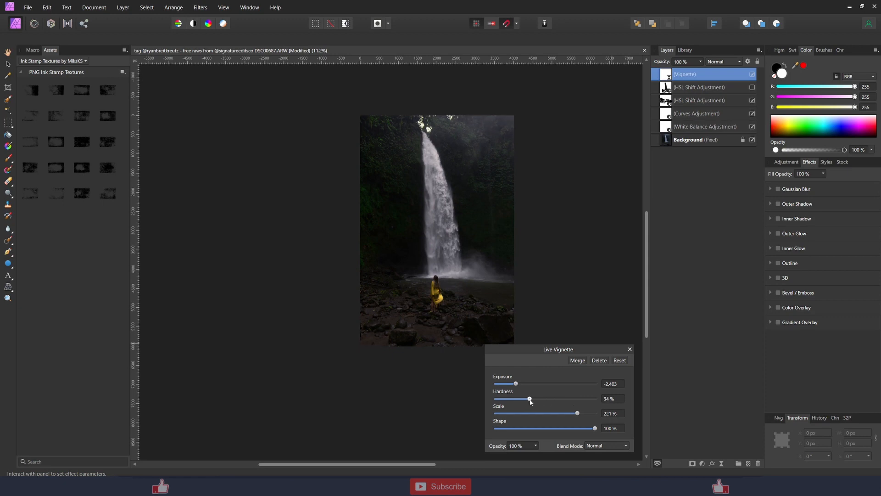
mouse_move(580, 415)
mouse_down()
mouse_move(546, 417)
mouse_move(568, 416)
mouse_move(566, 429)
mouse_move(562, 414)
mouse_move(573, 419)
mouse_up()
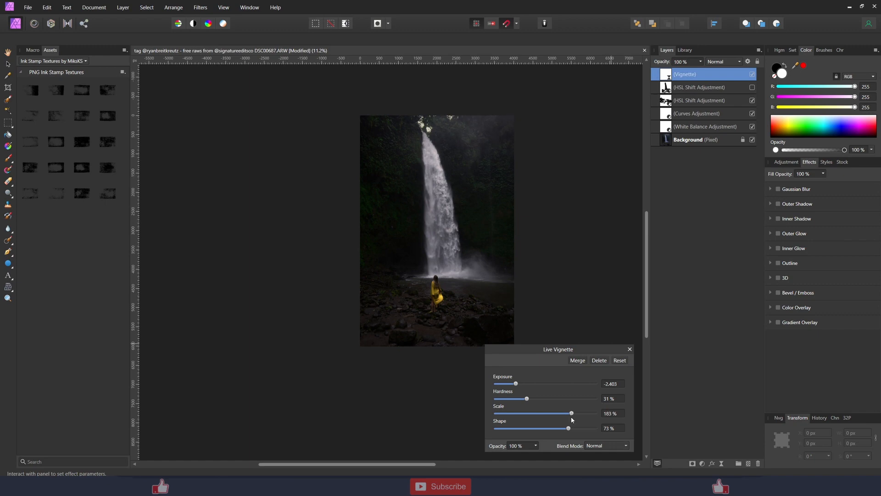
drag(520, 401, 568, 416)
click(630, 349)
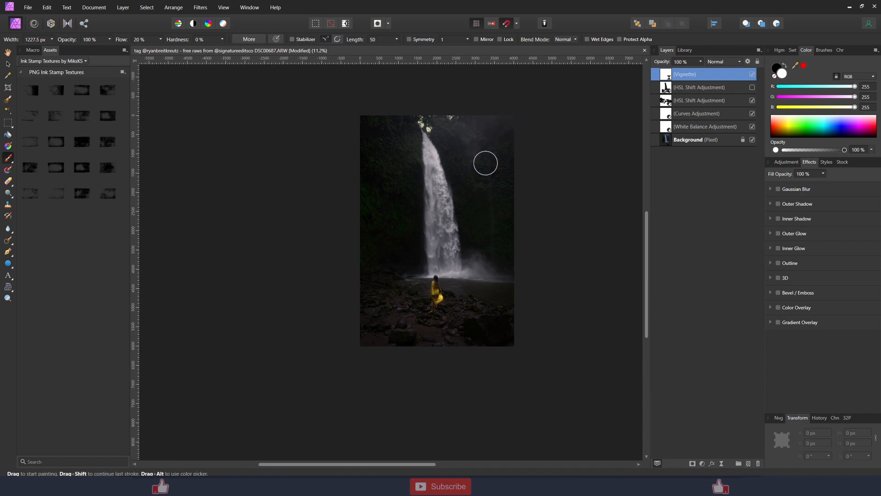
- Paint black on the Vignette mask over the cliff and mist to the waterfall's upper right
key(x)
mouse_move(487, 162)
mouse_down()
mouse_move(502, 122)
mouse_move(509, 133)
mouse_move(490, 157)
mouse_move(468, 134)
mouse_move(514, 120)
mouse_move(458, 125)
mouse_up()
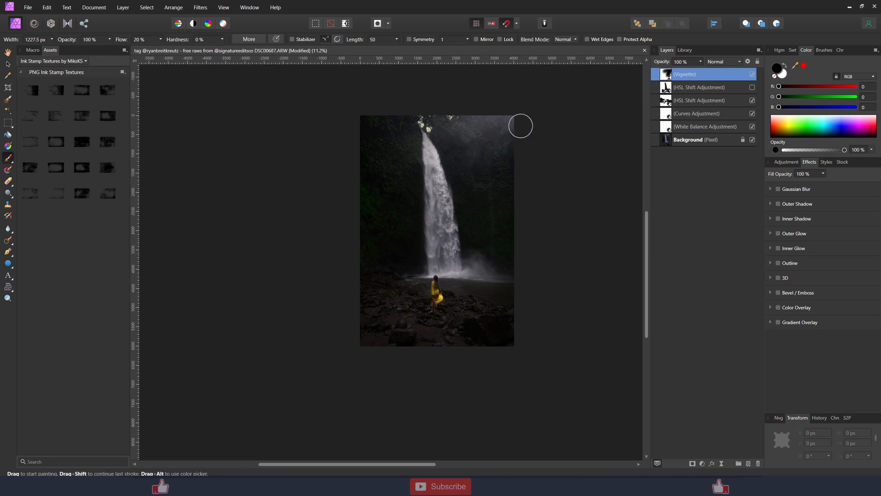
mouse_move(488, 177)
mouse_down()
mouse_move(522, 125)
mouse_move(468, 156)
mouse_move(462, 114)
mouse_move(489, 130)
mouse_move(498, 156)
mouse_up()
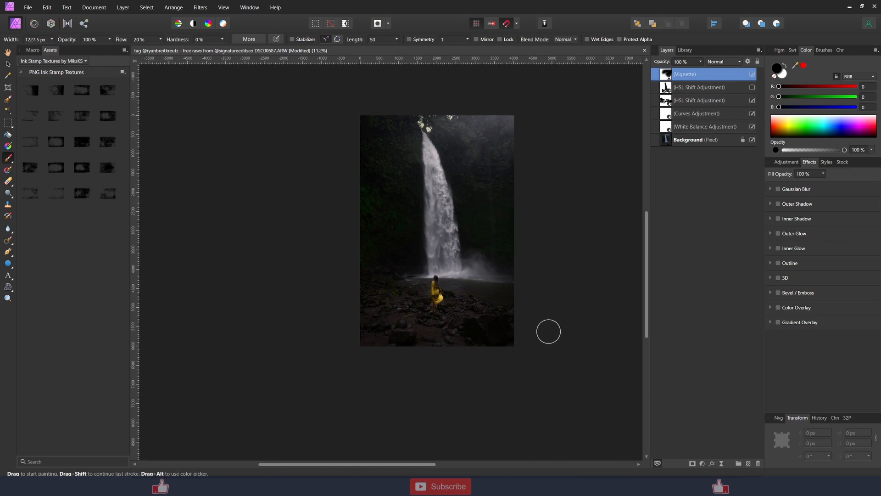
drag(547, 312, 585, 316)
scroll(582, 291, up, 1)
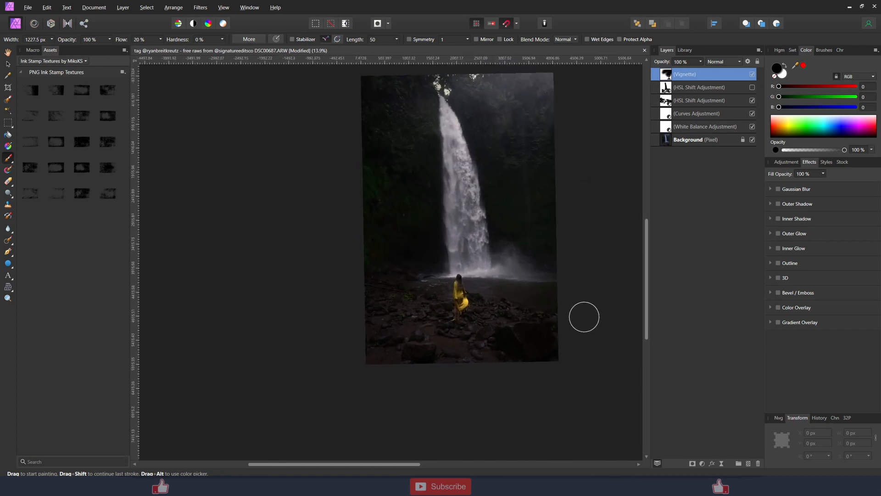
- Raise the existing Curves adjustment's shadow point to X 0.251, Y 0.234 and close its settings
double_click(666, 114)
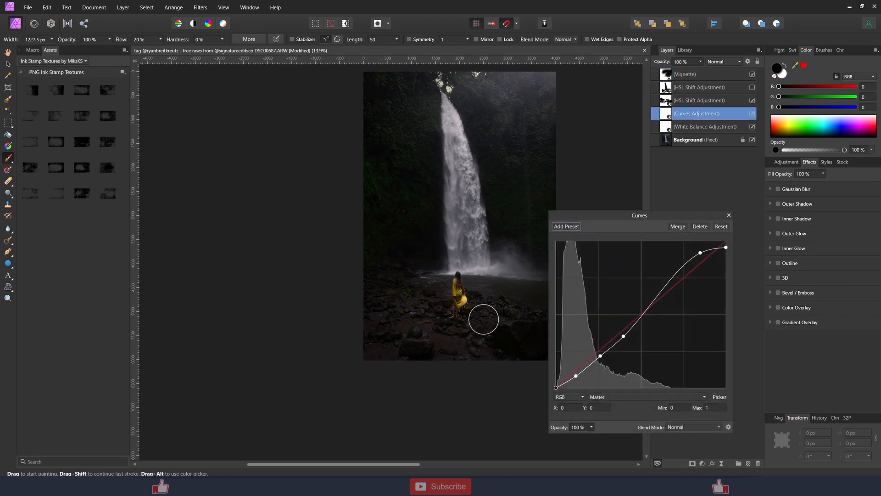
click(599, 355)
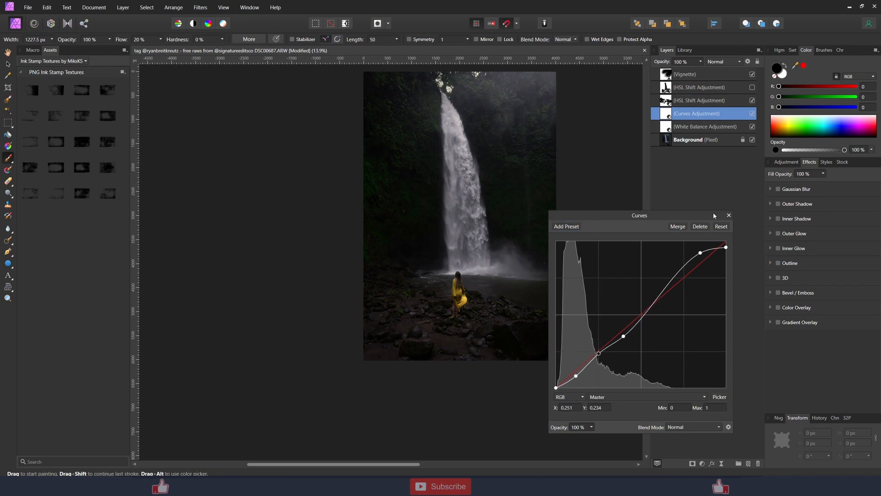
click(728, 215)
- Compare the whole photo with the Vignette hidden and shown
scroll(587, 207, down, 1)
drag(590, 209, 535, 268)
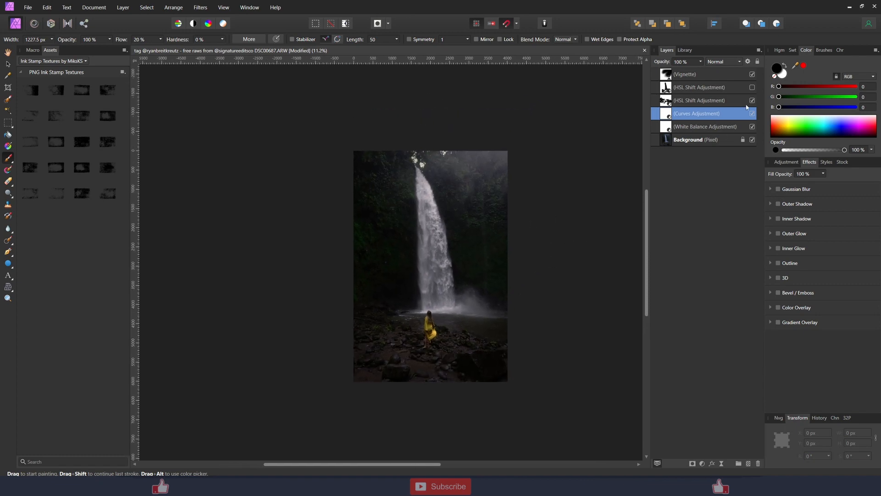
click(753, 74)
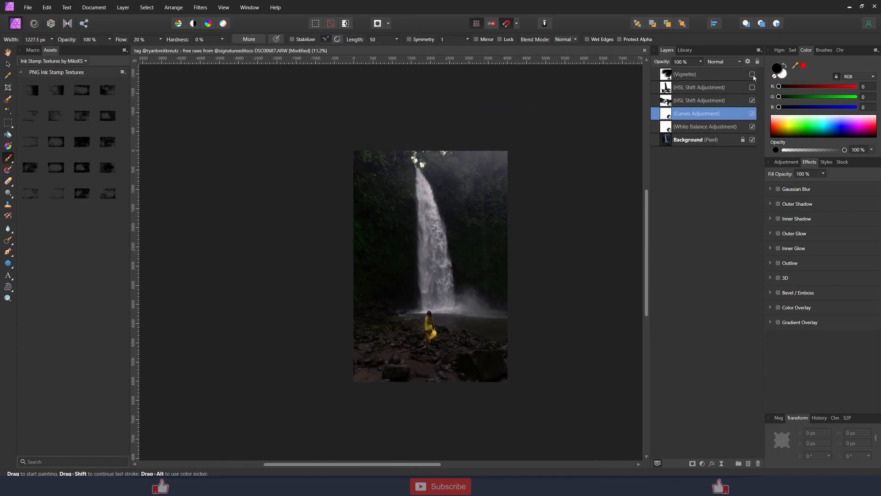
click(752, 75)
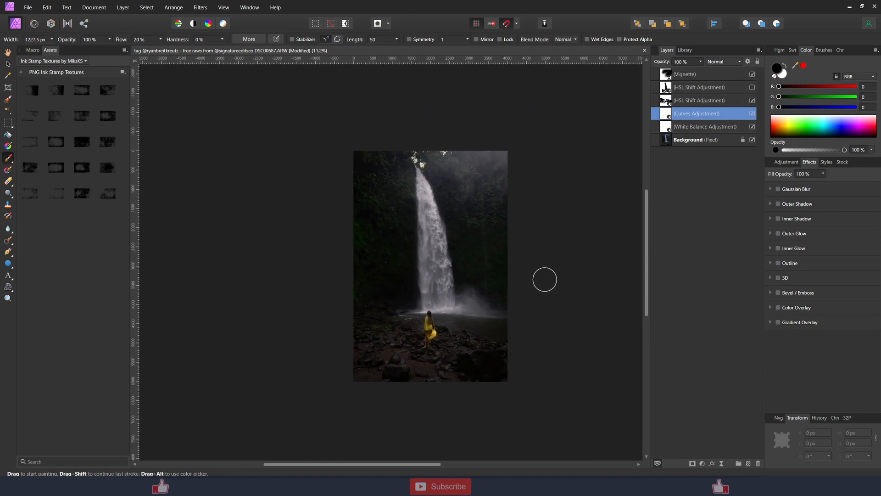
mouse_move(565, 266)
mouse_down()
mouse_move(582, 232)
mouse_move(588, 290)
mouse_move(604, 271)
mouse_up()
scroll(578, 246, up, 2)
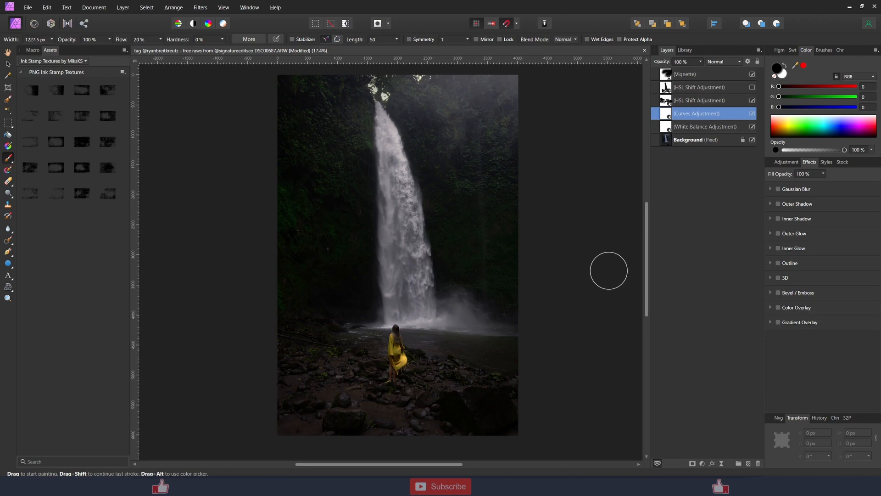
- Add a second Curves adjustment above the Vignette layer
click(698, 76)
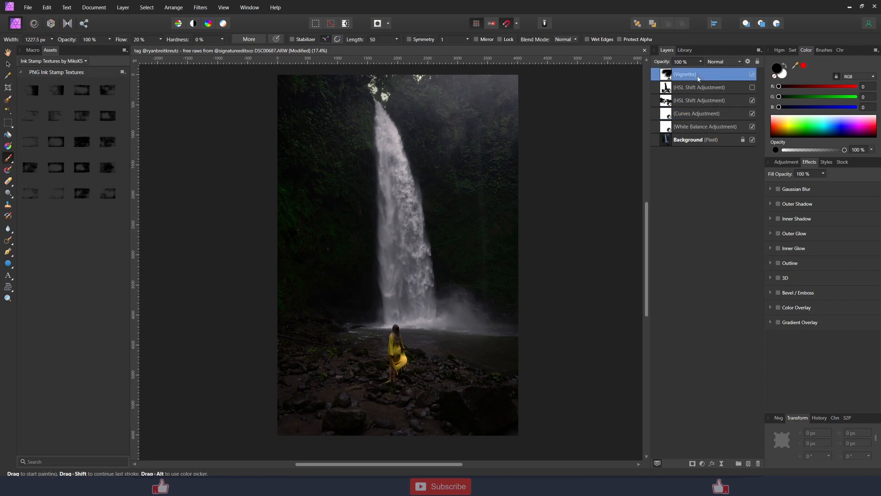
click(701, 464)
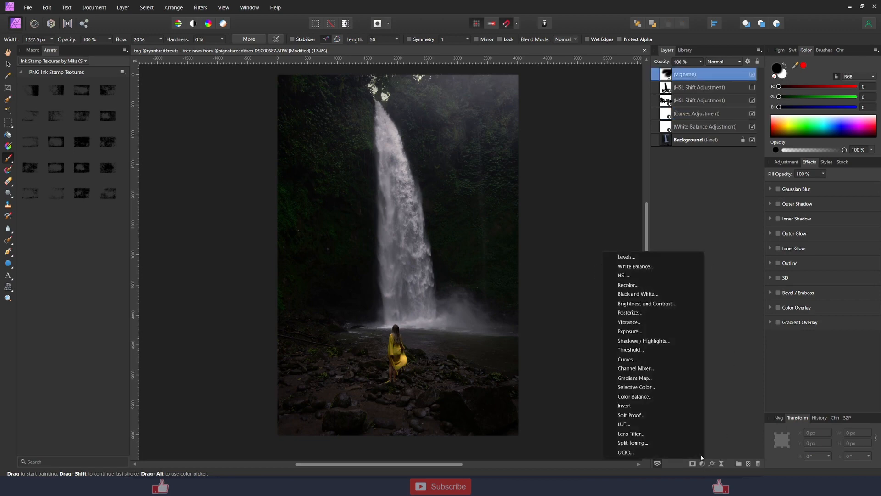
click(654, 359)
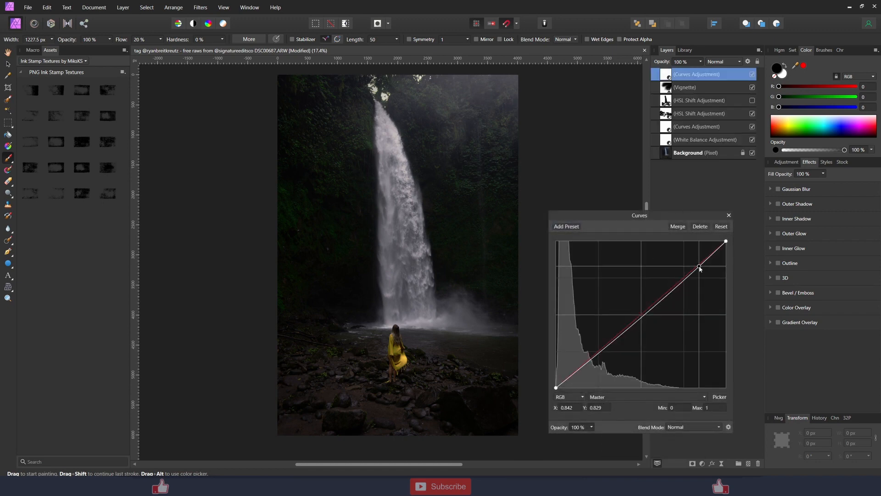
- Raise the new Curves adjustment's highlight point to about X 0.697, Y 0.925, pull its shadows down slightly and close its settings
drag(691, 270, 674, 252)
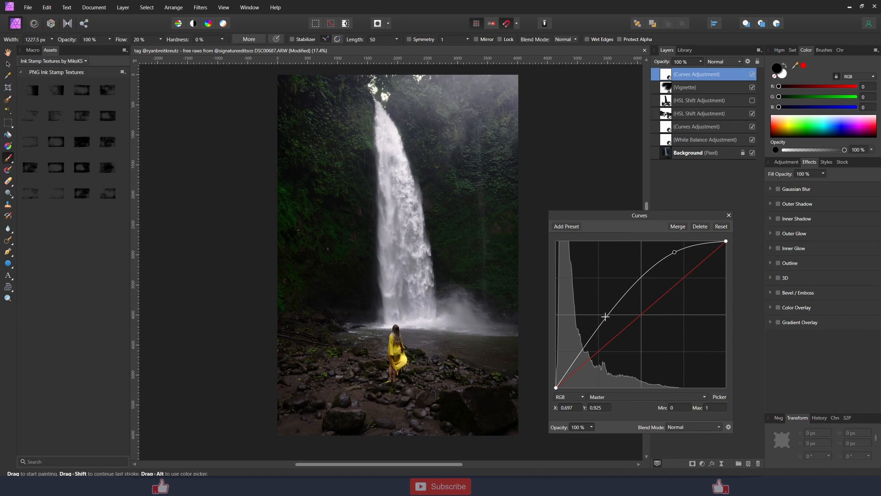
drag(598, 325, 599, 338)
click(729, 215)
- Paint black on the top Curves adjustment's mask over the waterfall and other areas that should not be brightened
scroll(494, 243, down, 3)
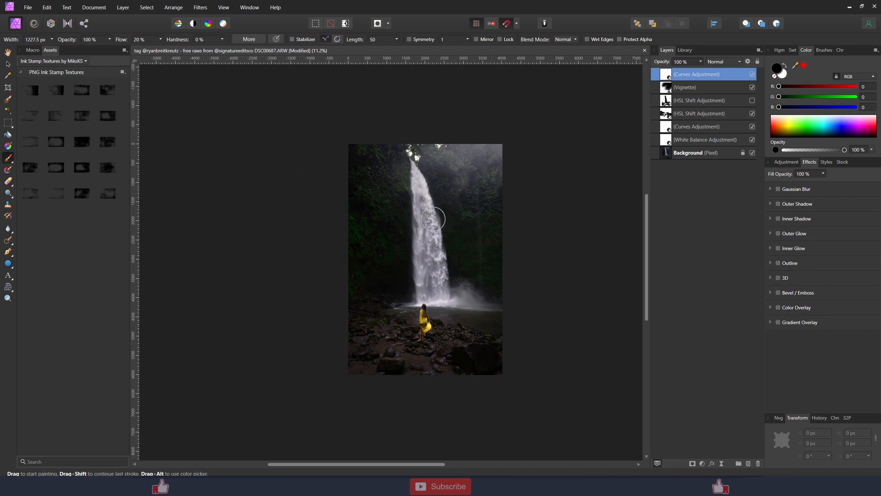
mouse_move(425, 165)
mouse_down()
mouse_move(433, 210)
mouse_move(420, 247)
mouse_move(431, 286)
mouse_move(438, 280)
mouse_move(470, 296)
mouse_move(409, 298)
mouse_move(418, 222)
mouse_up()
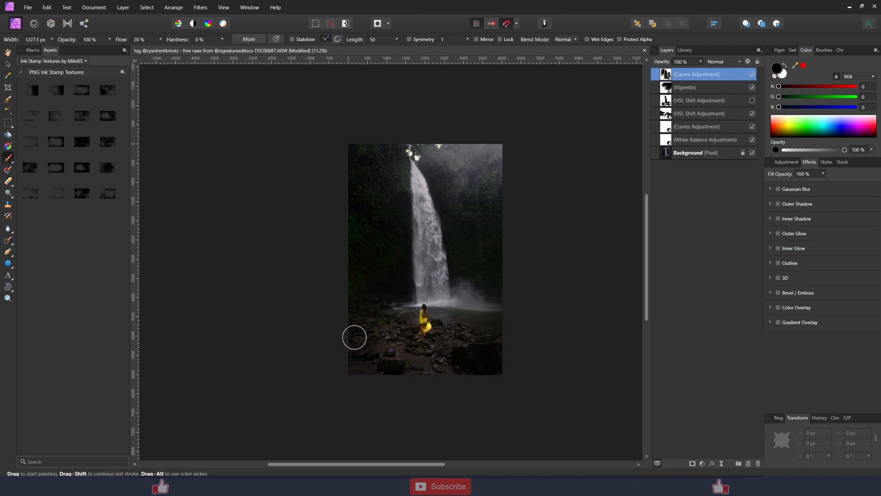
scroll(563, 335, up, 2)
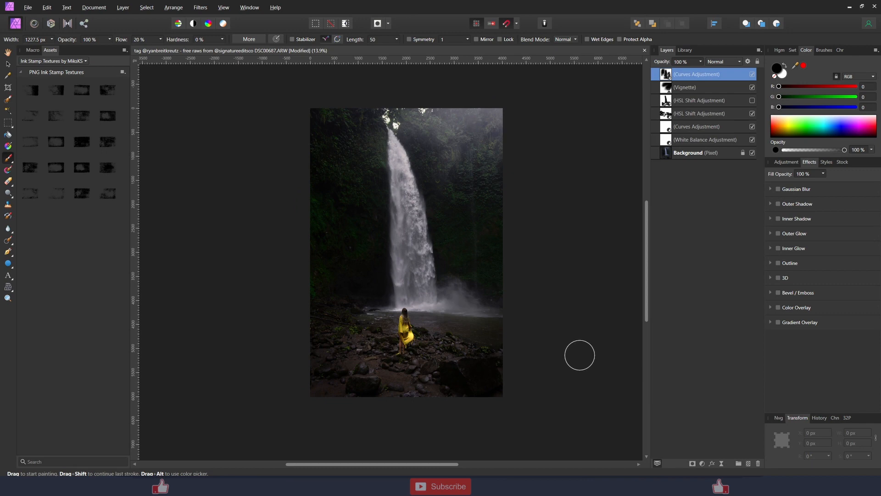
- Add a live Unsharp Mask filter and move it out of the Curves adjustment to the top of the layer stack
click(722, 463)
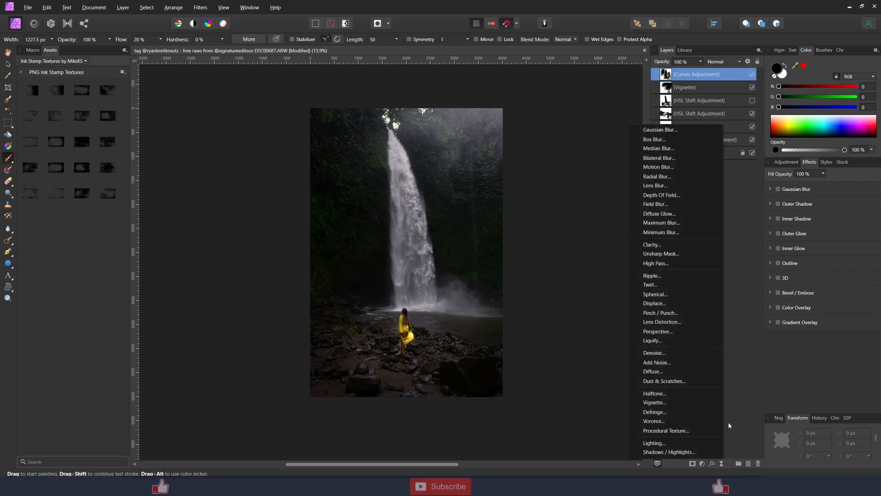
click(679, 253)
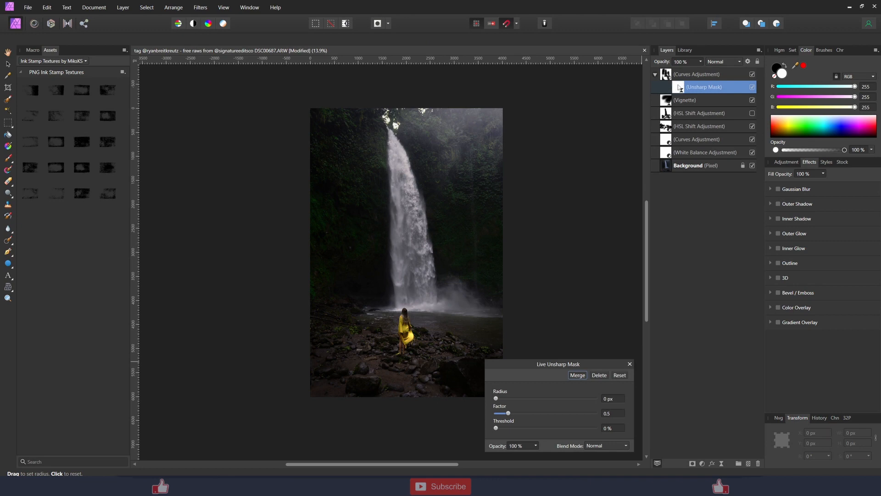
drag(676, 72, 676, 69)
scroll(498, 287, up, 2)
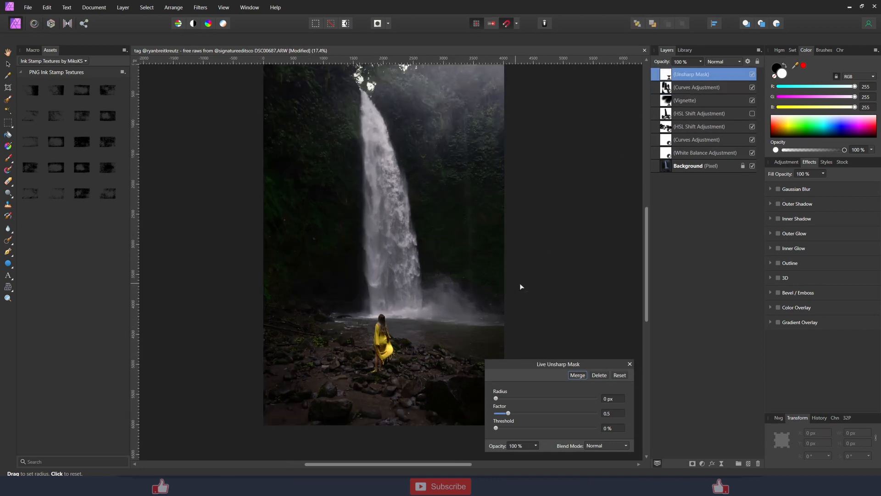
- Set the Unsharp Mask radius to 0.8 px and factor to 1.34, and close its settings
mouse_move(495, 398)
mouse_down()
mouse_move(522, 414)
mouse_move(545, 413)
mouse_move(512, 399)
mouse_move(527, 414)
mouse_move(513, 398)
mouse_up()
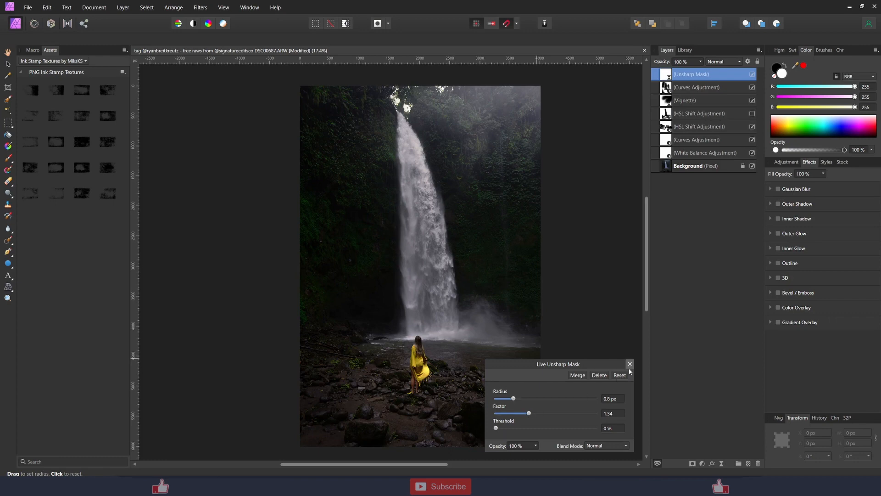
text(1.4)
key(Return)
click(629, 363)
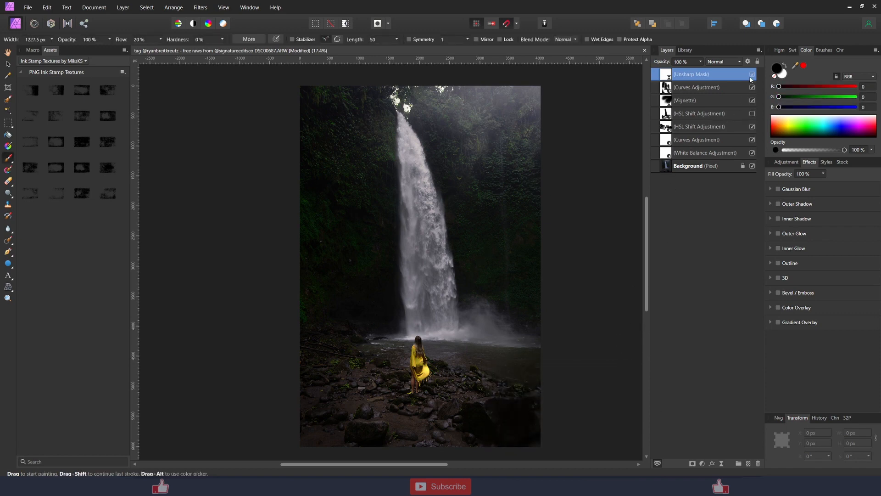
- Compare the photo before and after grading by hiding and showing all layers above the Background
shift+click(684, 156)
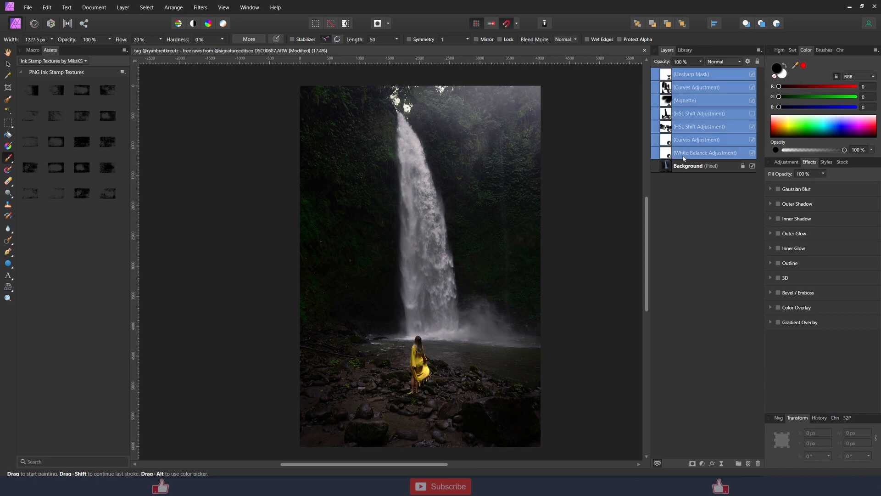
click(752, 75)
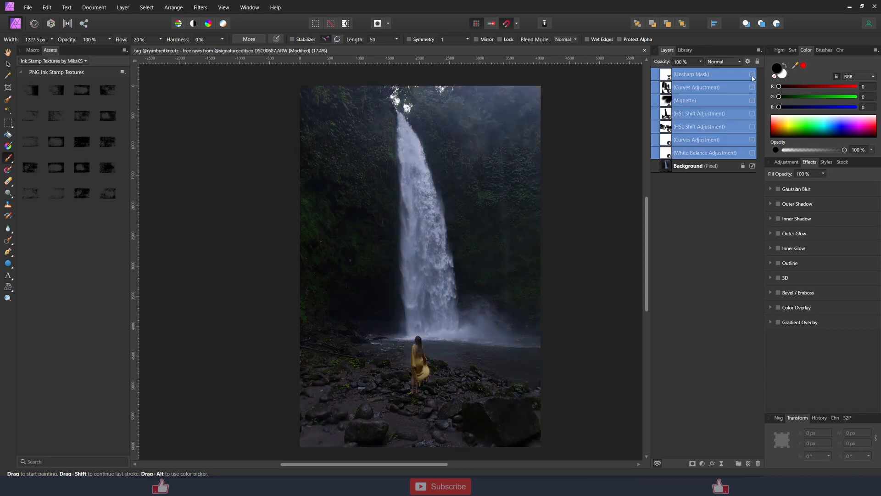
click(753, 77)
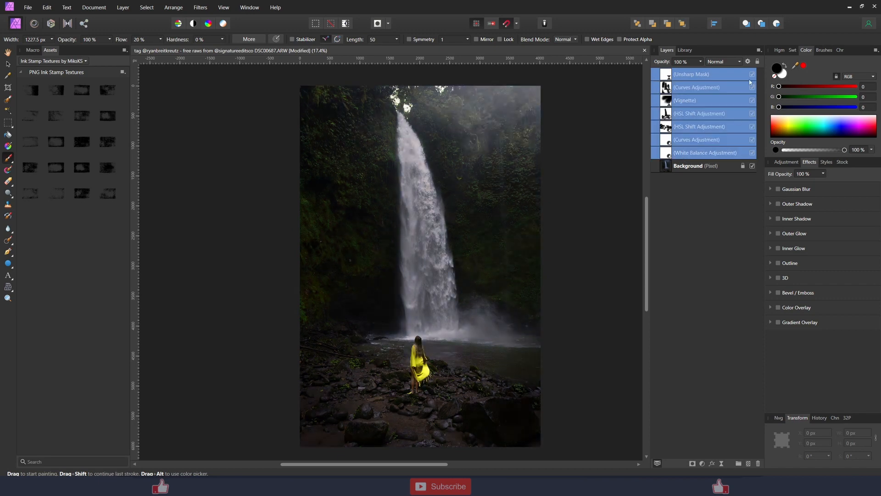
- Compare the two HSL Shift adjustments by alternating their visibility, finishing with only the lower one shown
click(721, 116)
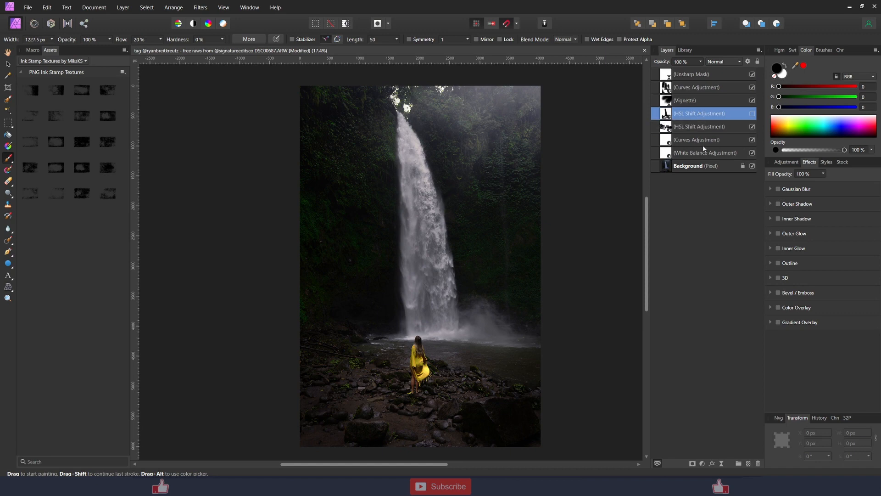
click(752, 126)
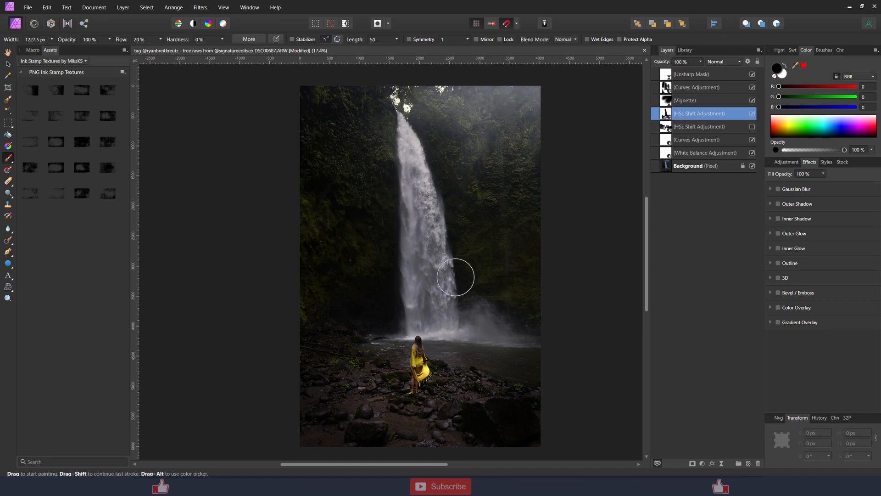
scroll(532, 266, down, 1)
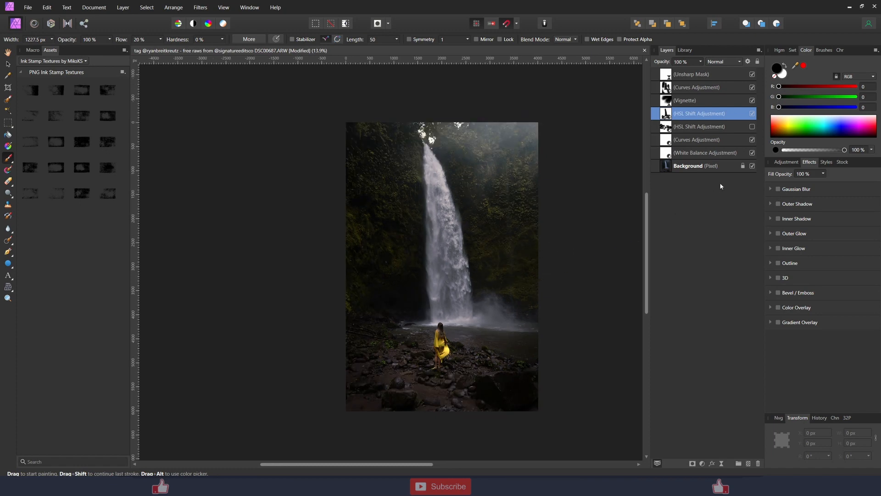
scroll(563, 228, right, 1)
scroll(562, 228, right, 1)
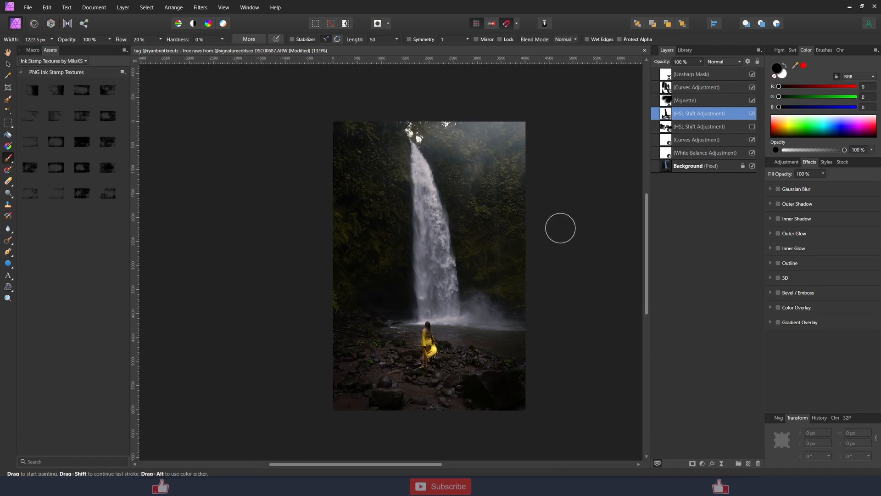
click(752, 113)
click(752, 126)
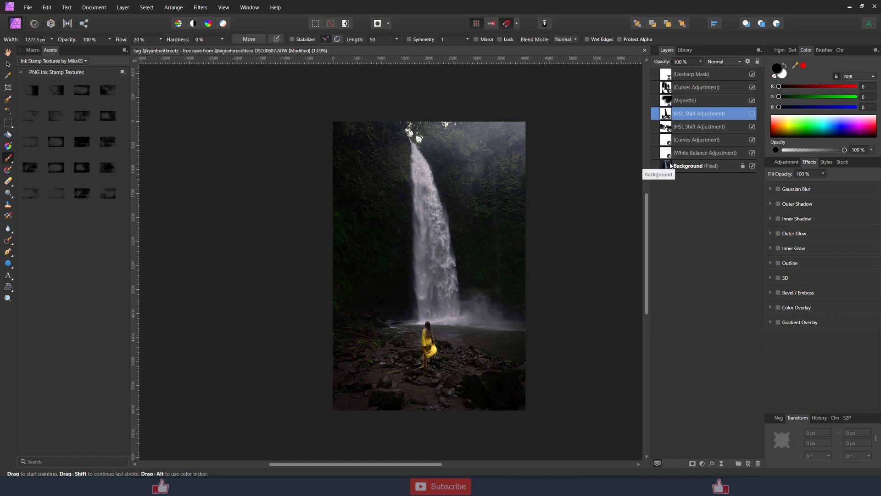